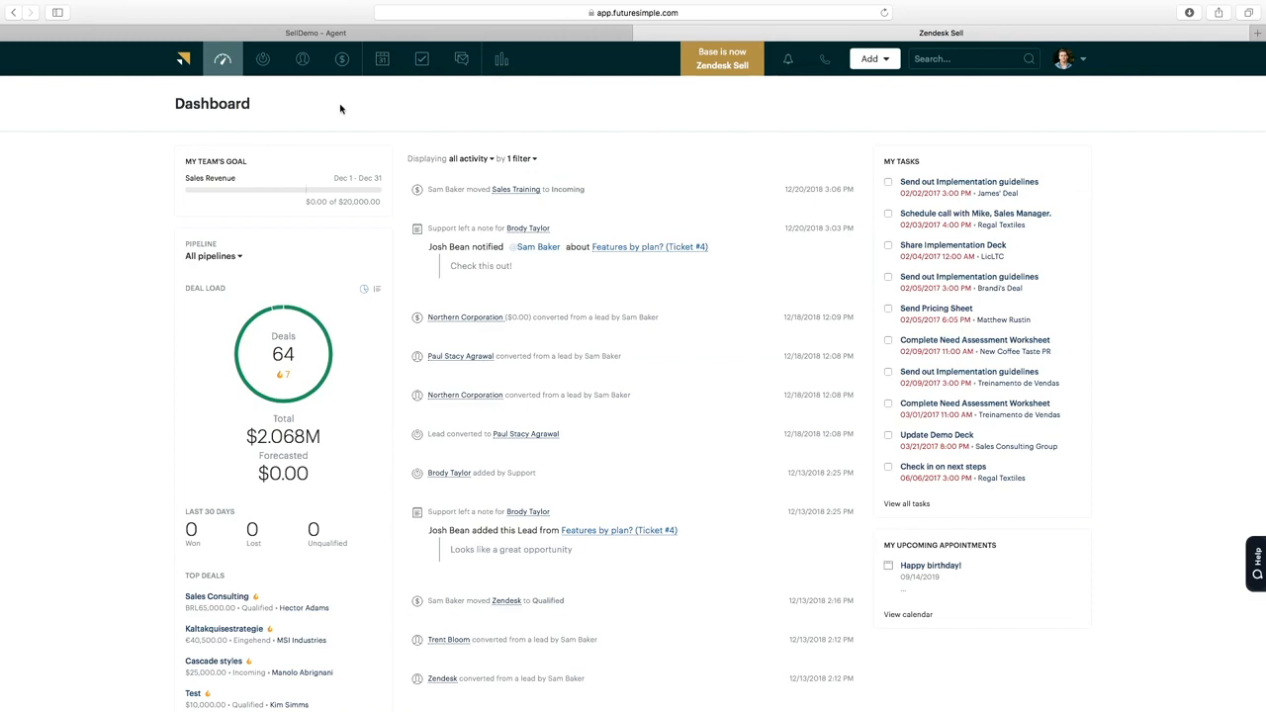
- Add a new lead in Leads with the contact's work e-mail and enrich its fields from the suggested Zendesk person
click(260, 65)
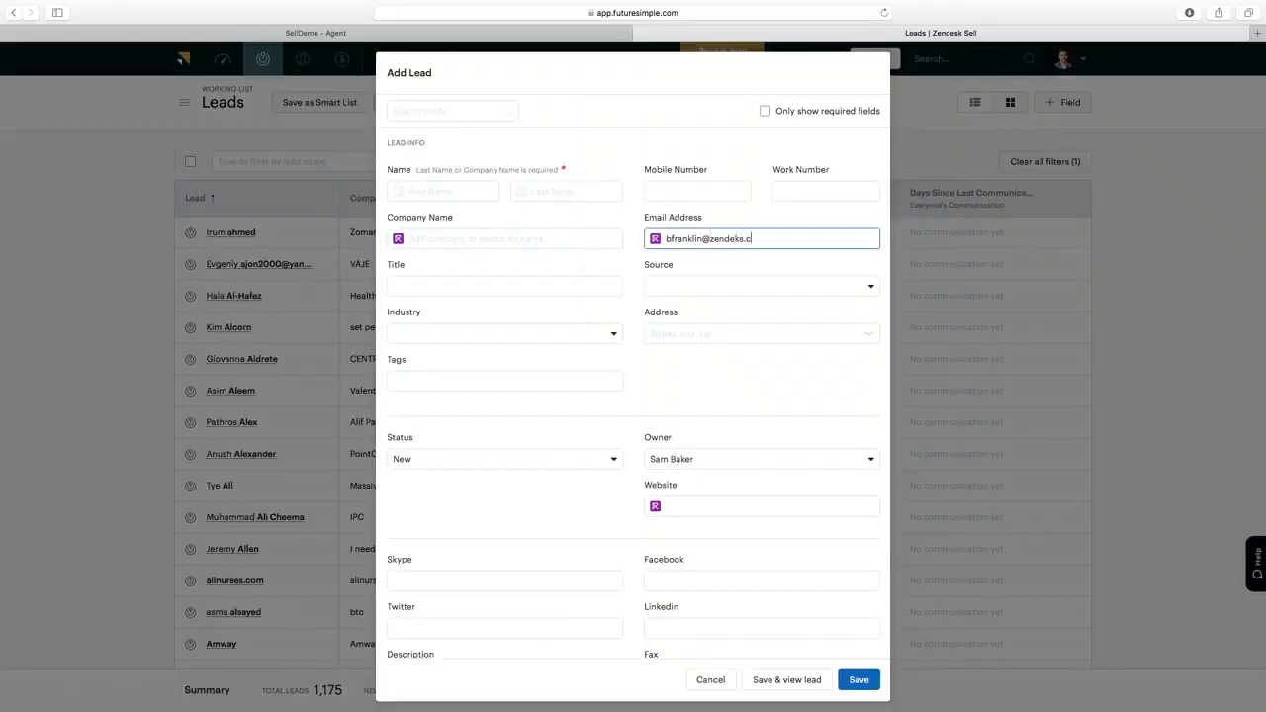
key(BackSpace)
key(BackSpace)
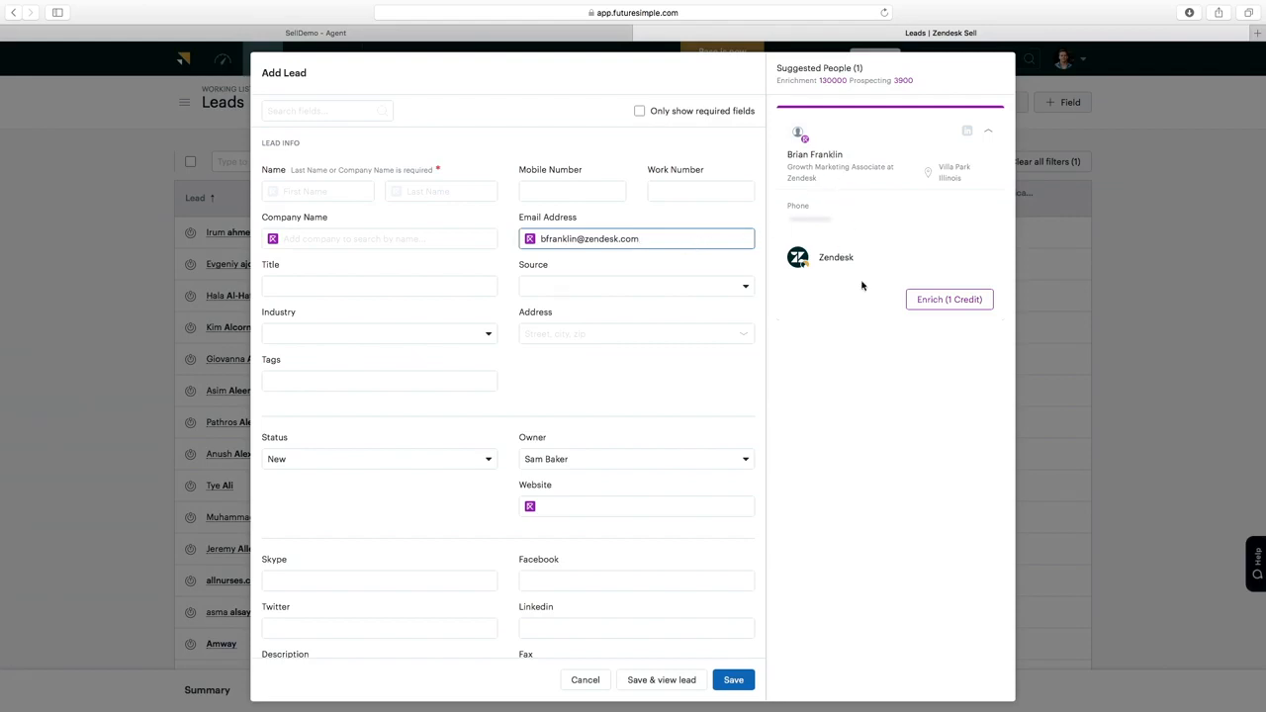
click(940, 299)
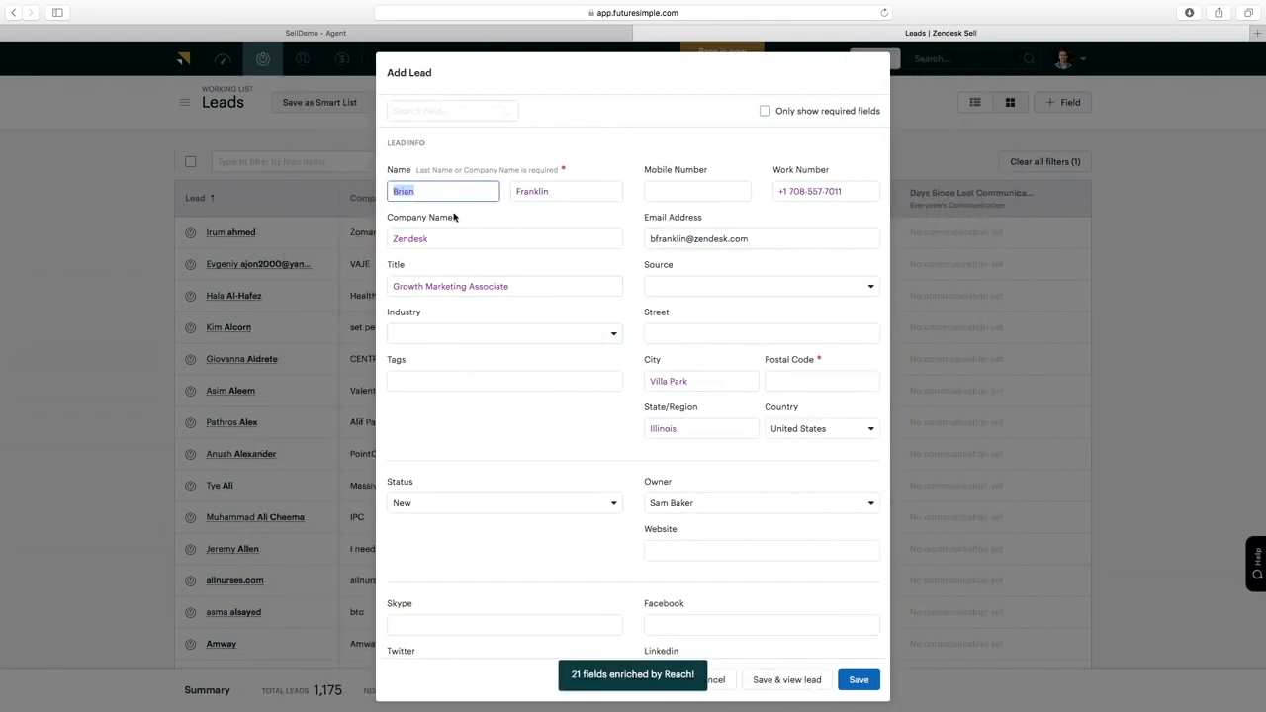
scroll(608, 463, down, 5)
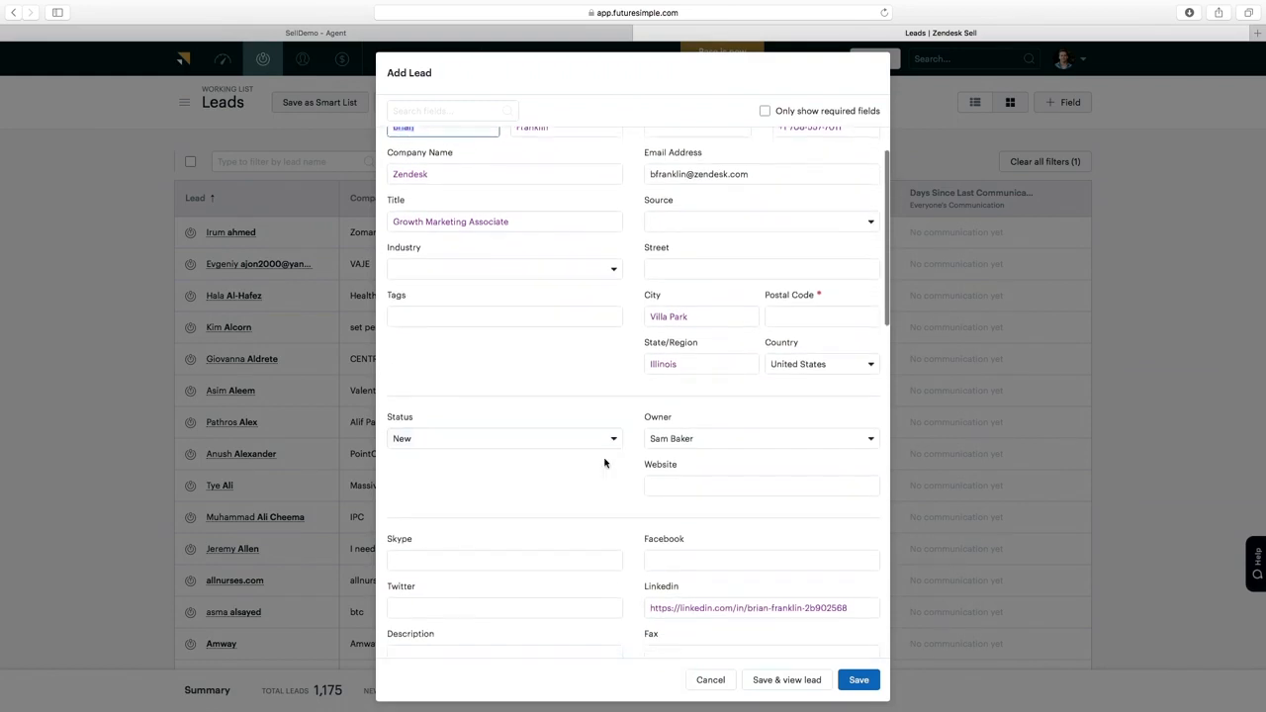
scroll(611, 332, down, 5)
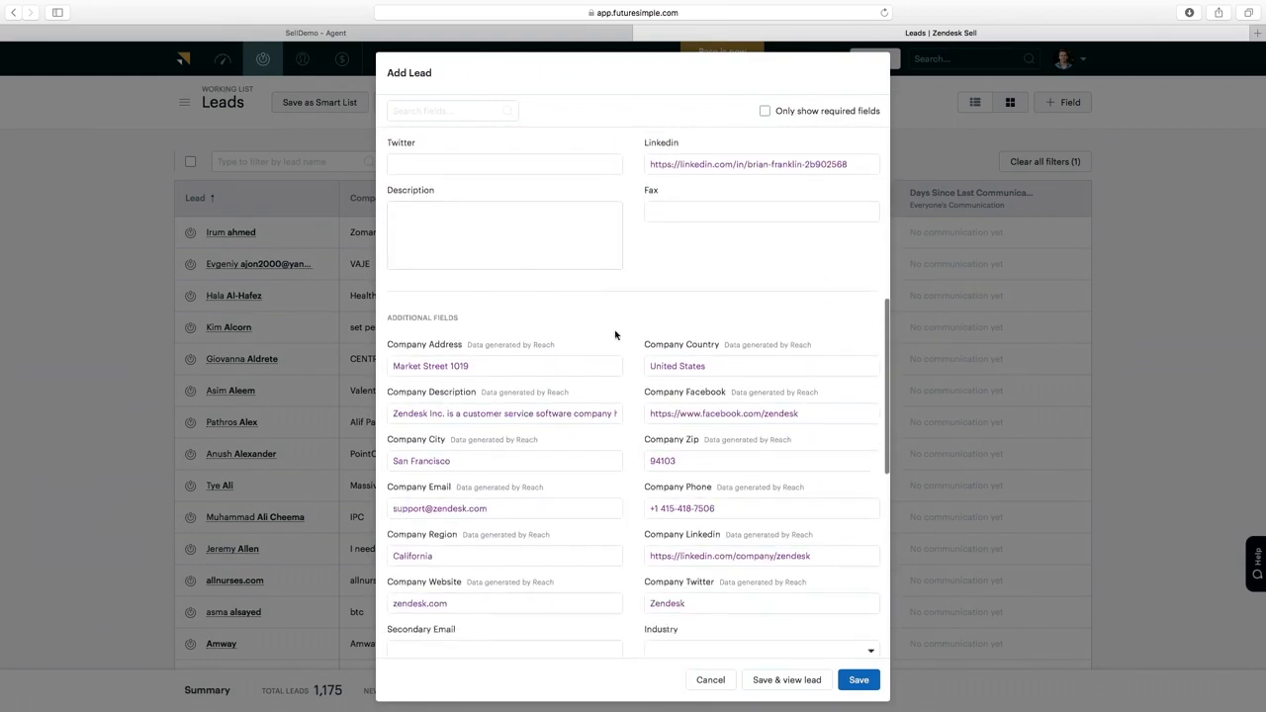
scroll(614, 335, up, 8)
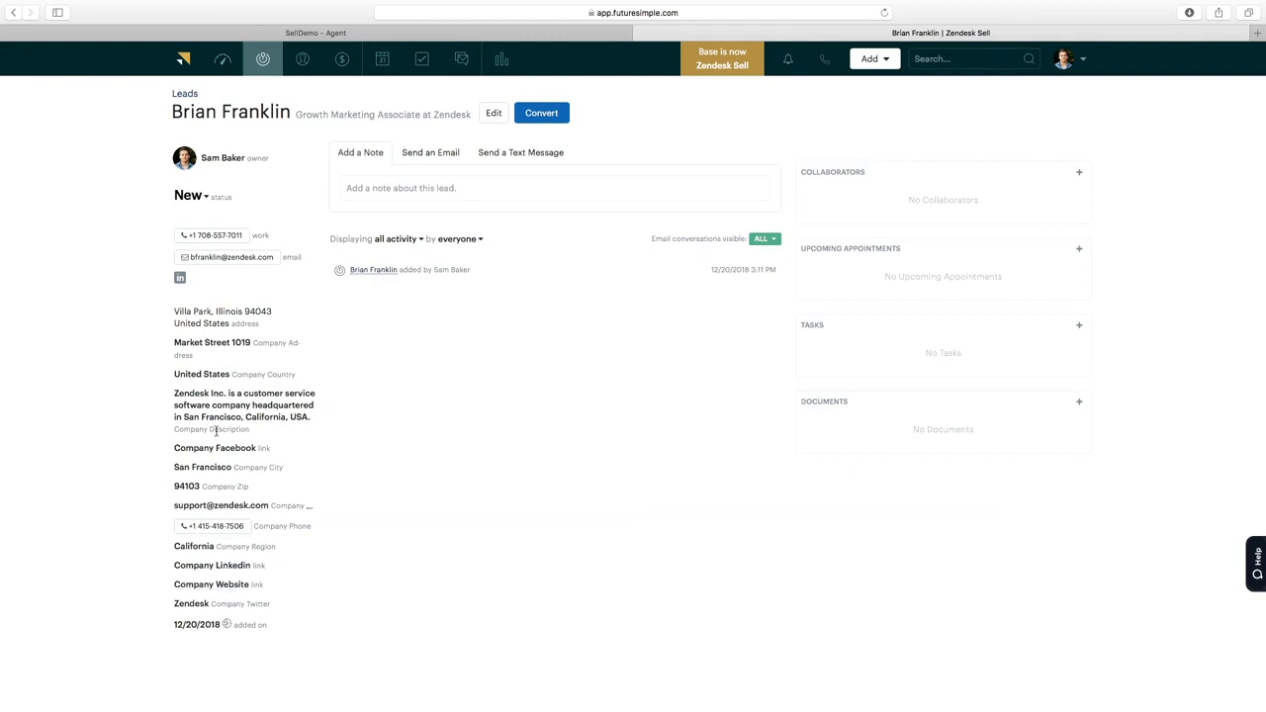
- Send the lead an e-mail based on the Checking In template and expand the sent message in the activity feed
click(380, 191)
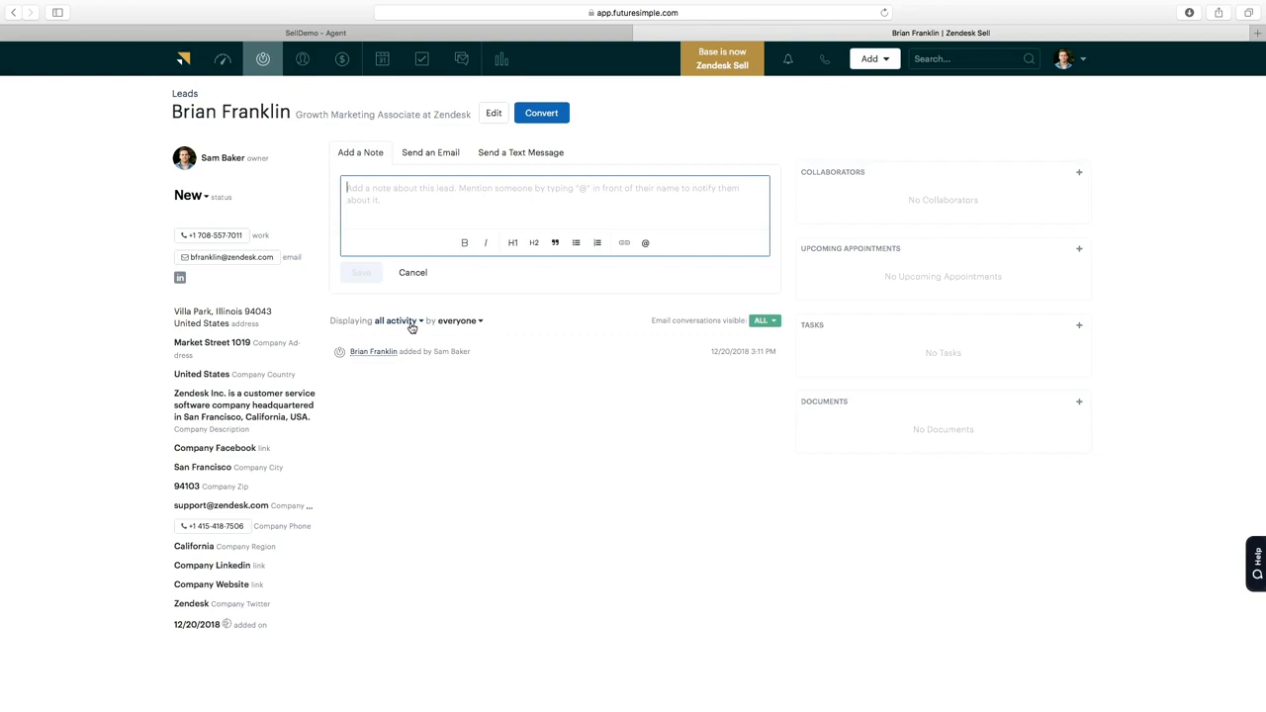
click(427, 158)
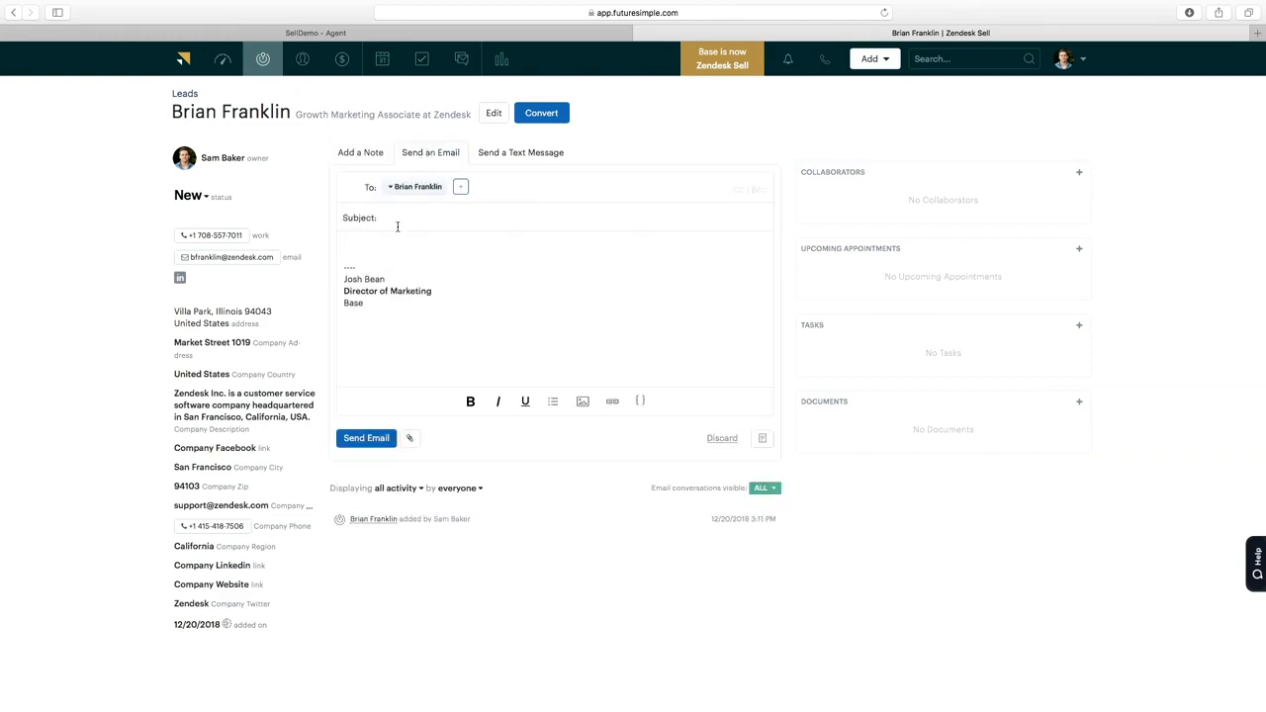
click(763, 439)
click(725, 411)
click(607, 332)
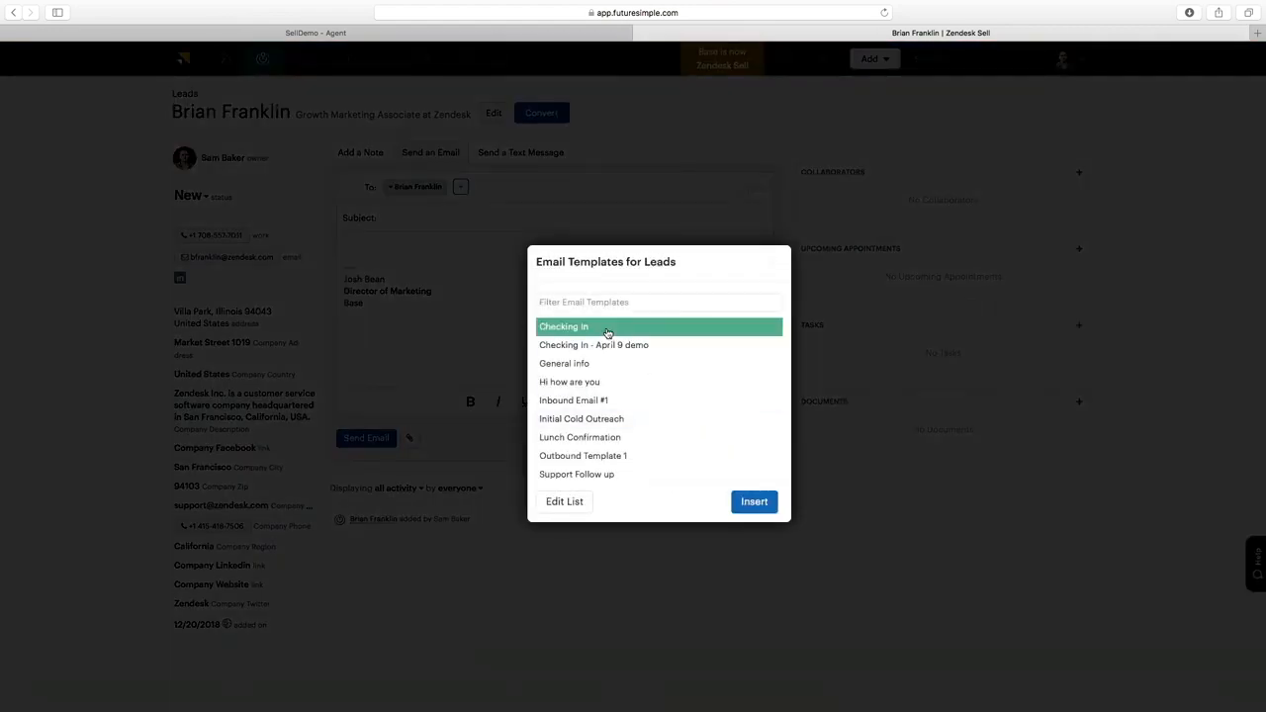
click(753, 502)
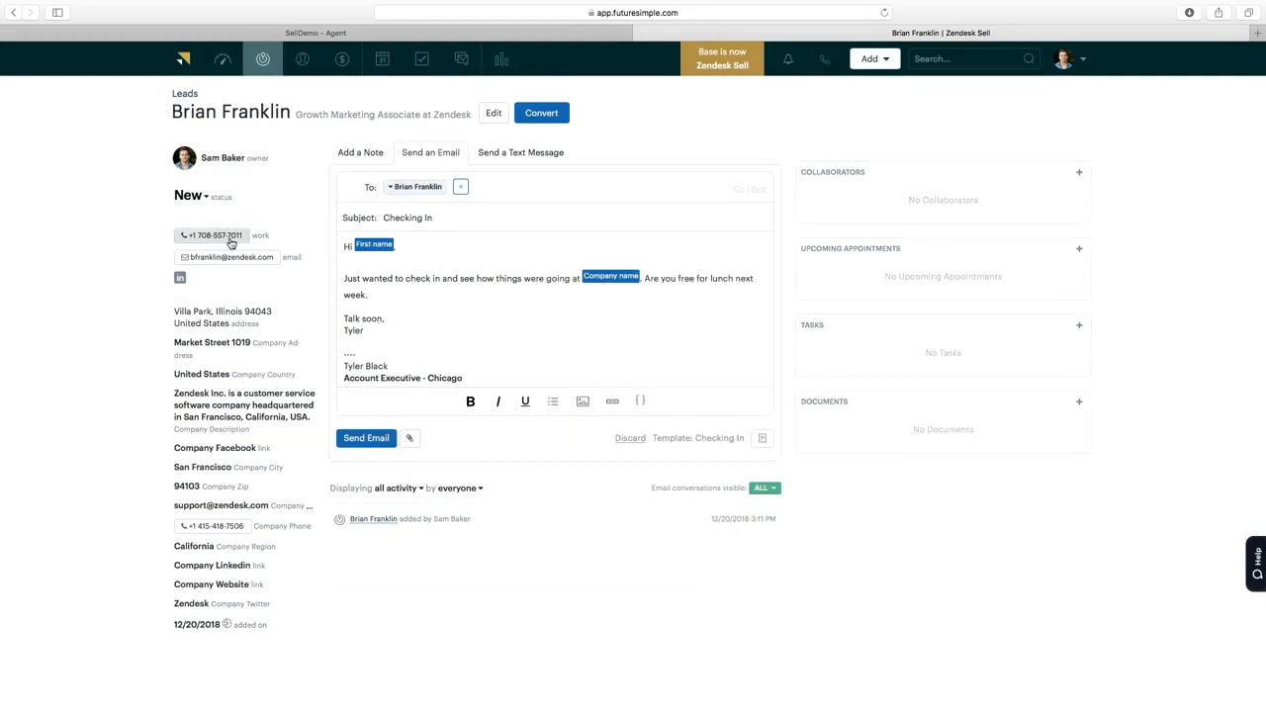
click(371, 438)
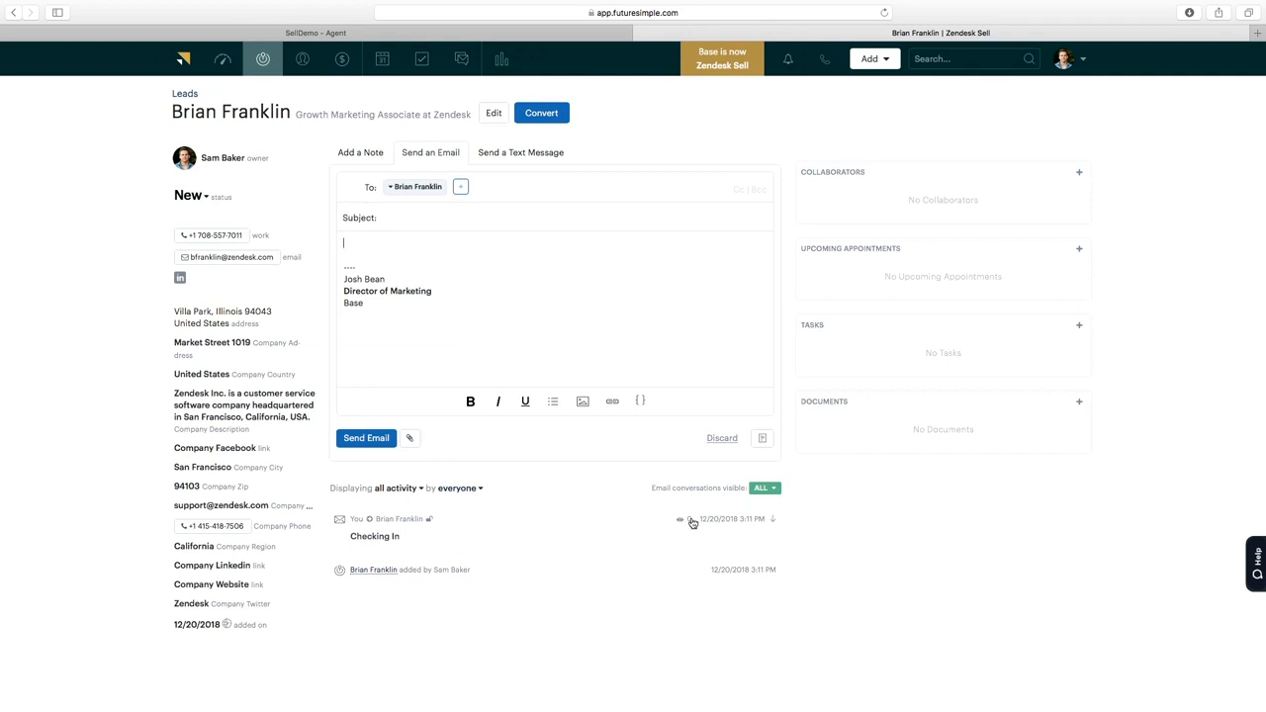
click(582, 530)
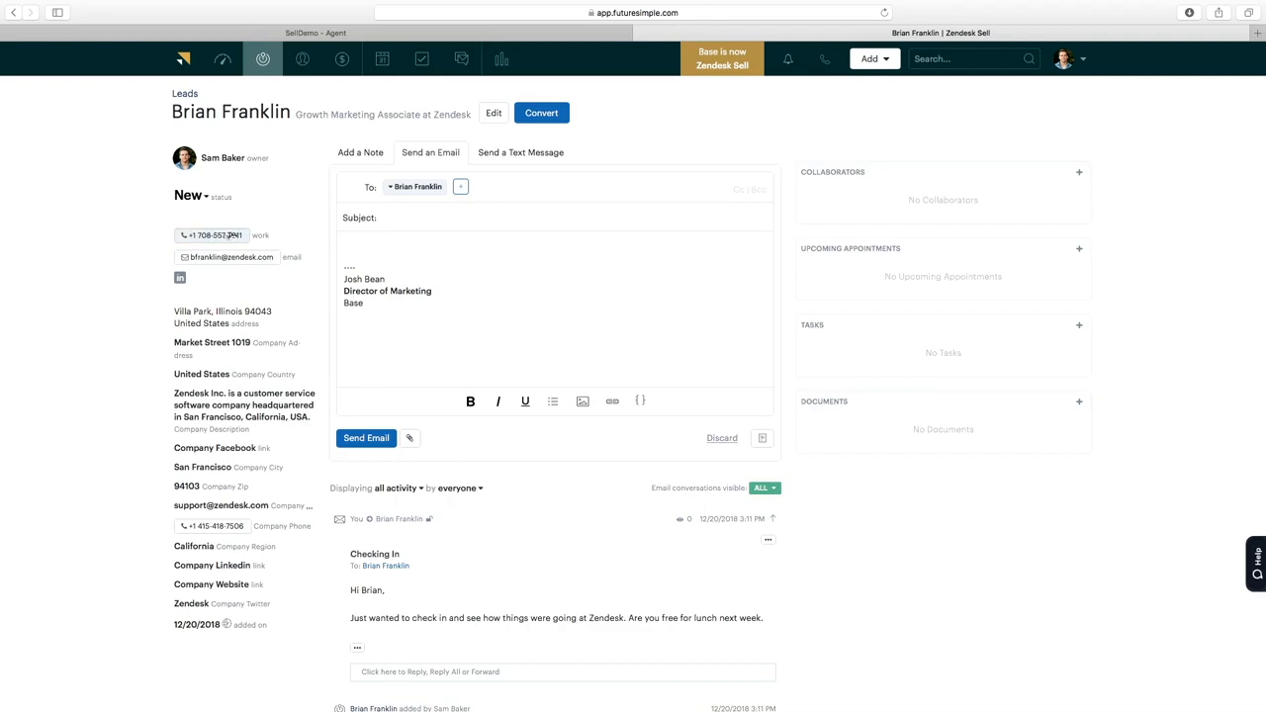
- Call the lead's work number via the browser and end the call
click(228, 237)
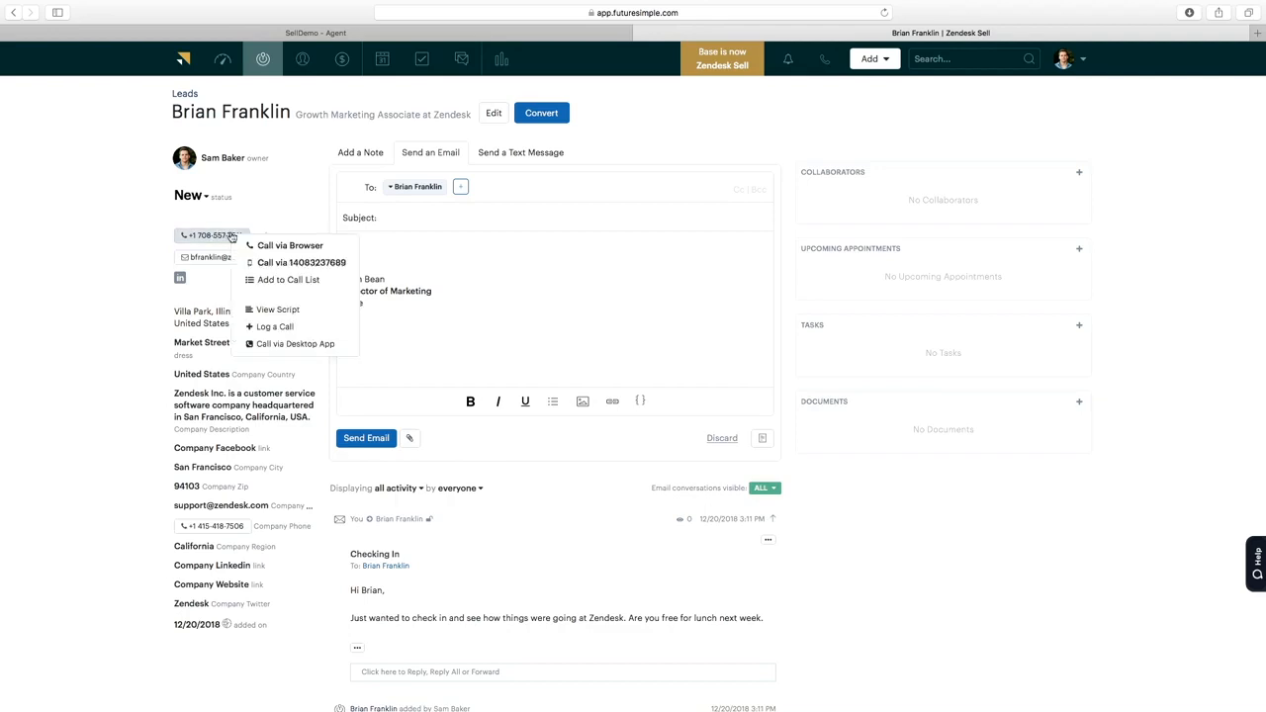
click(290, 245)
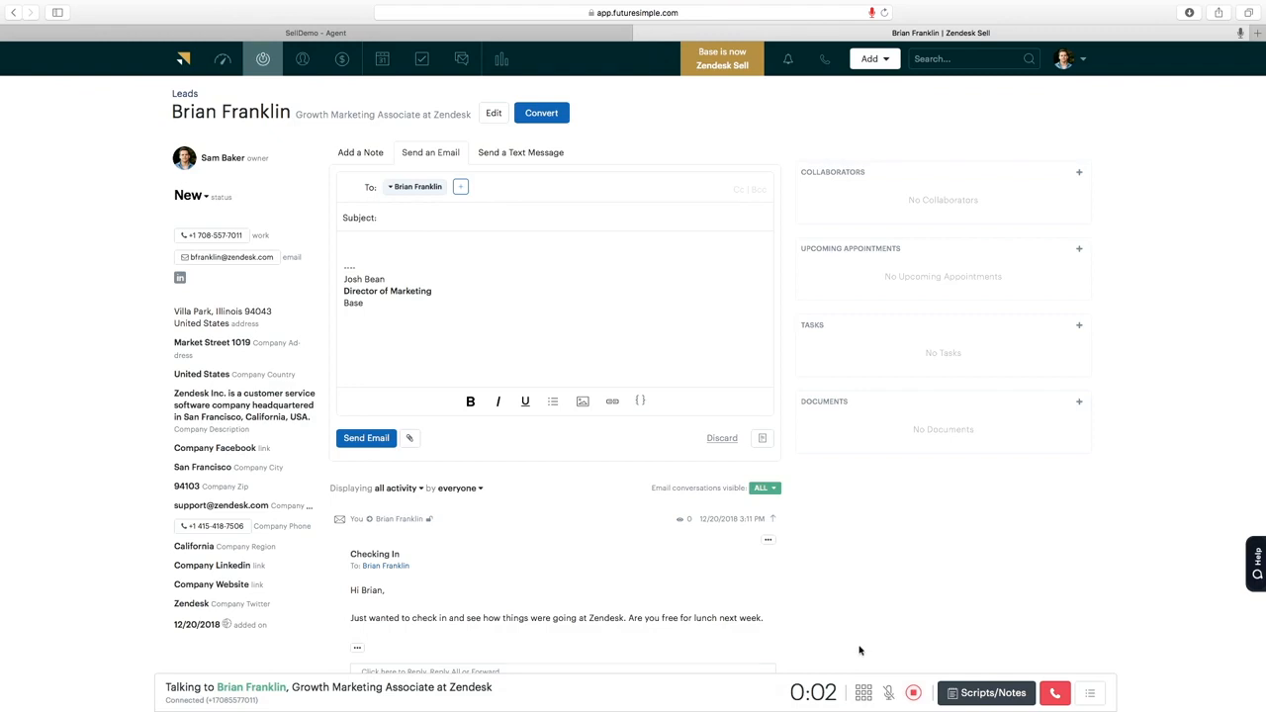
click(1057, 693)
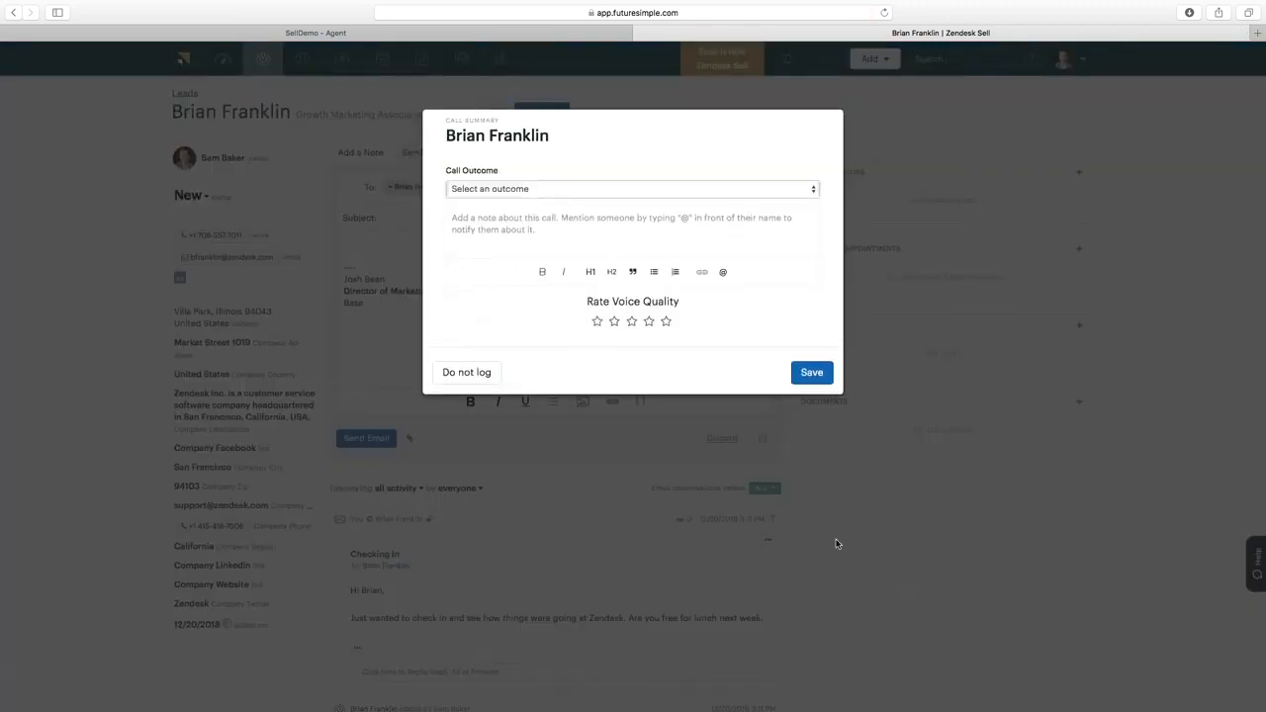
- Log the call with the outcome No answer and the note "Try again later."
click(486, 189)
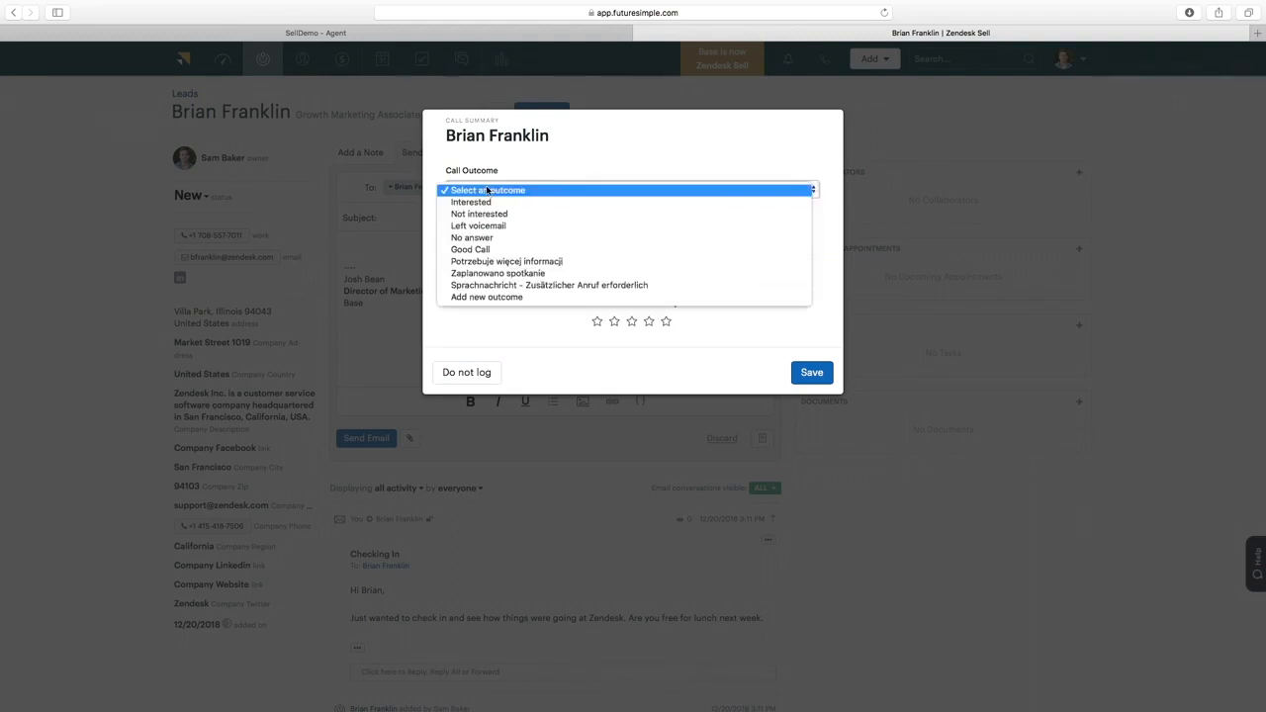
click(497, 238)
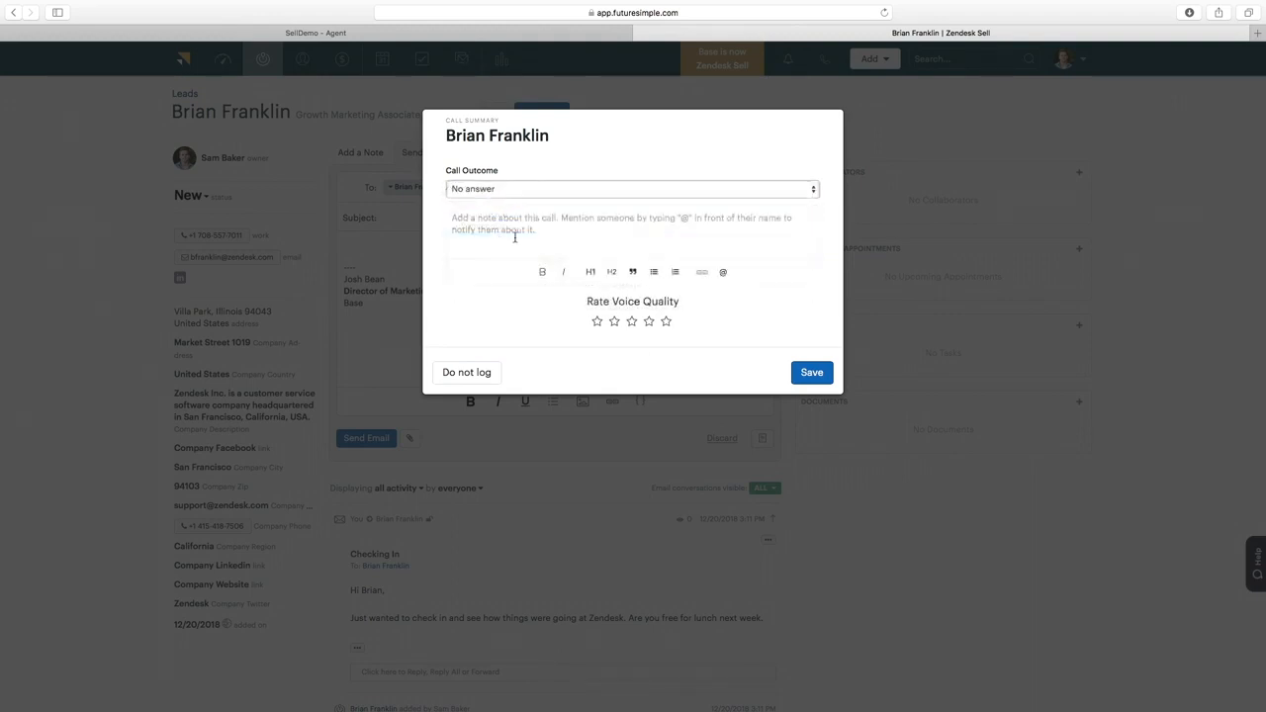
click(519, 234)
text(Try again later.)
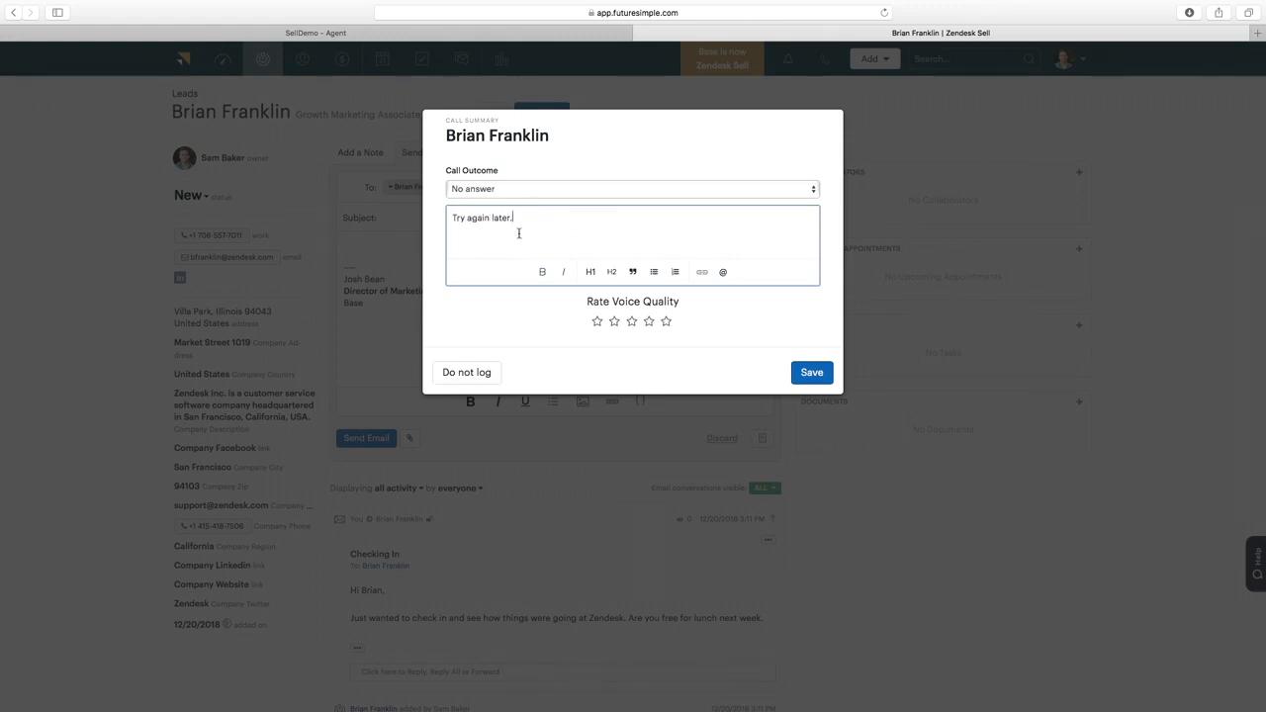
click(809, 375)
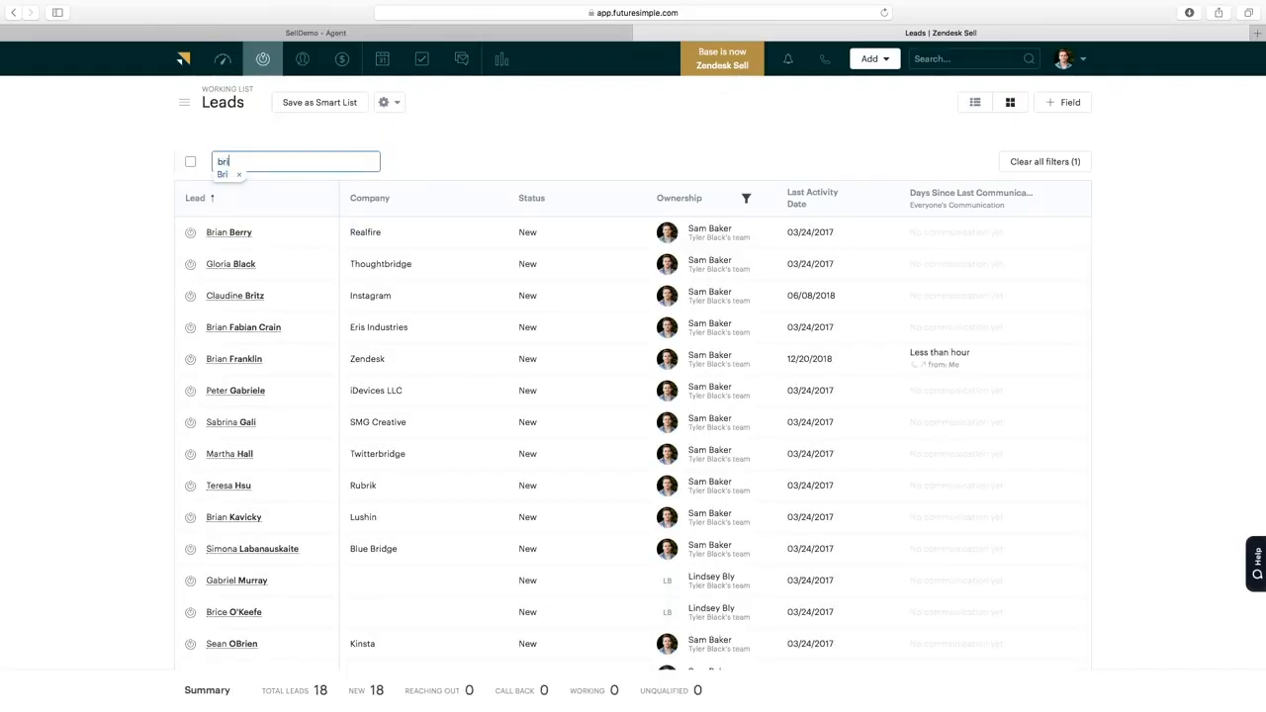
- Filter the leads list by the lead's first name and the beginning of the last name
text(an)
key(Return)
text(f)
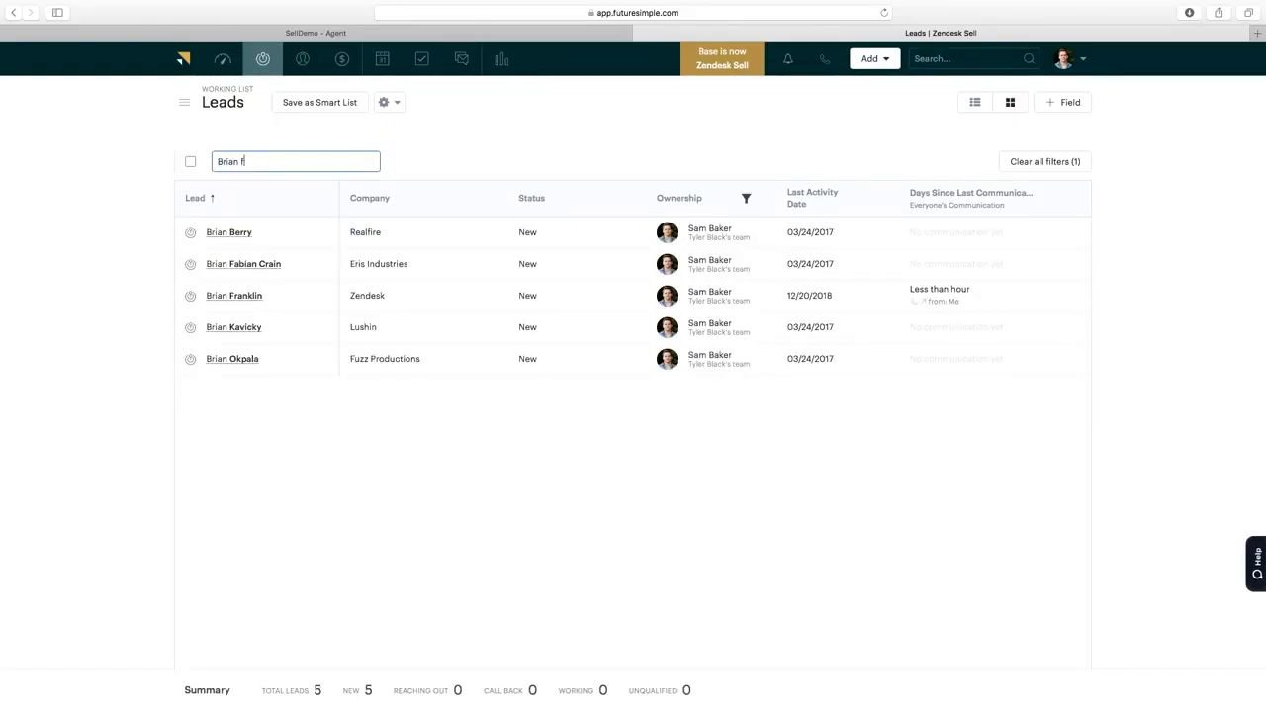
text(ra)
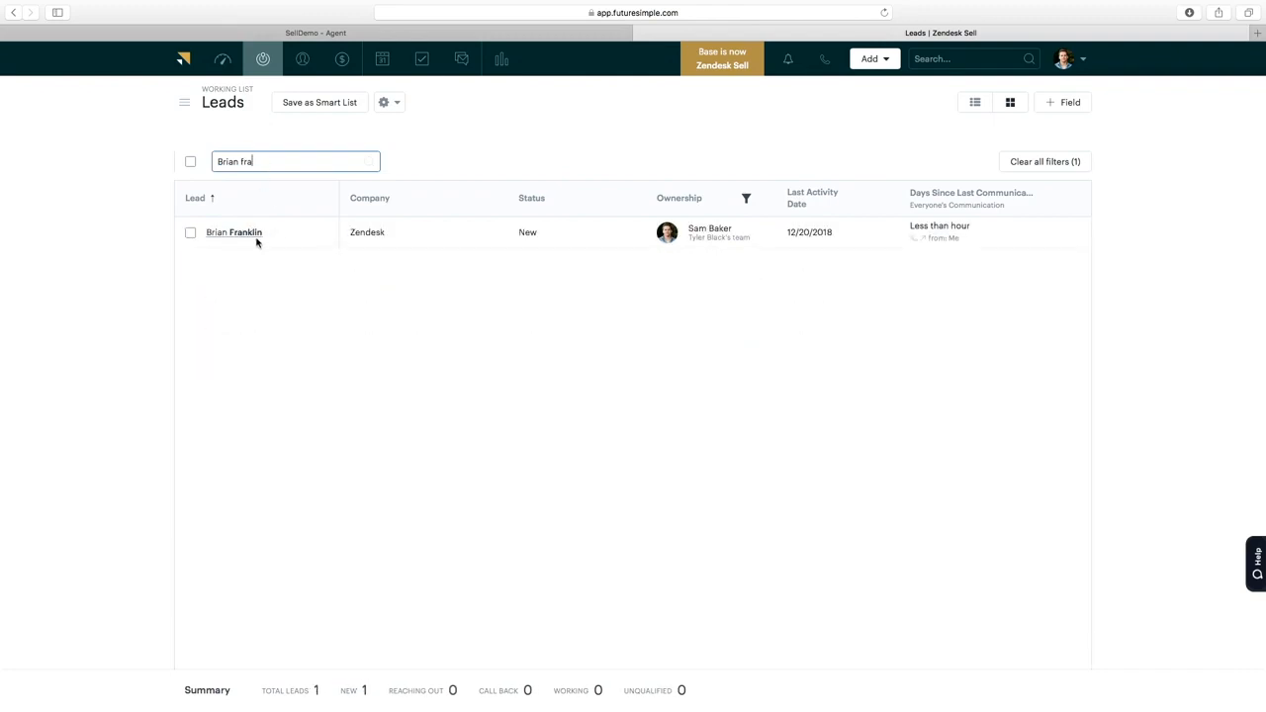
- Convert the filtered lead with a Zendesk deal in Sales Pipeline - SMB and a task "Follow up next week" due 12/28/2018
click(192, 235)
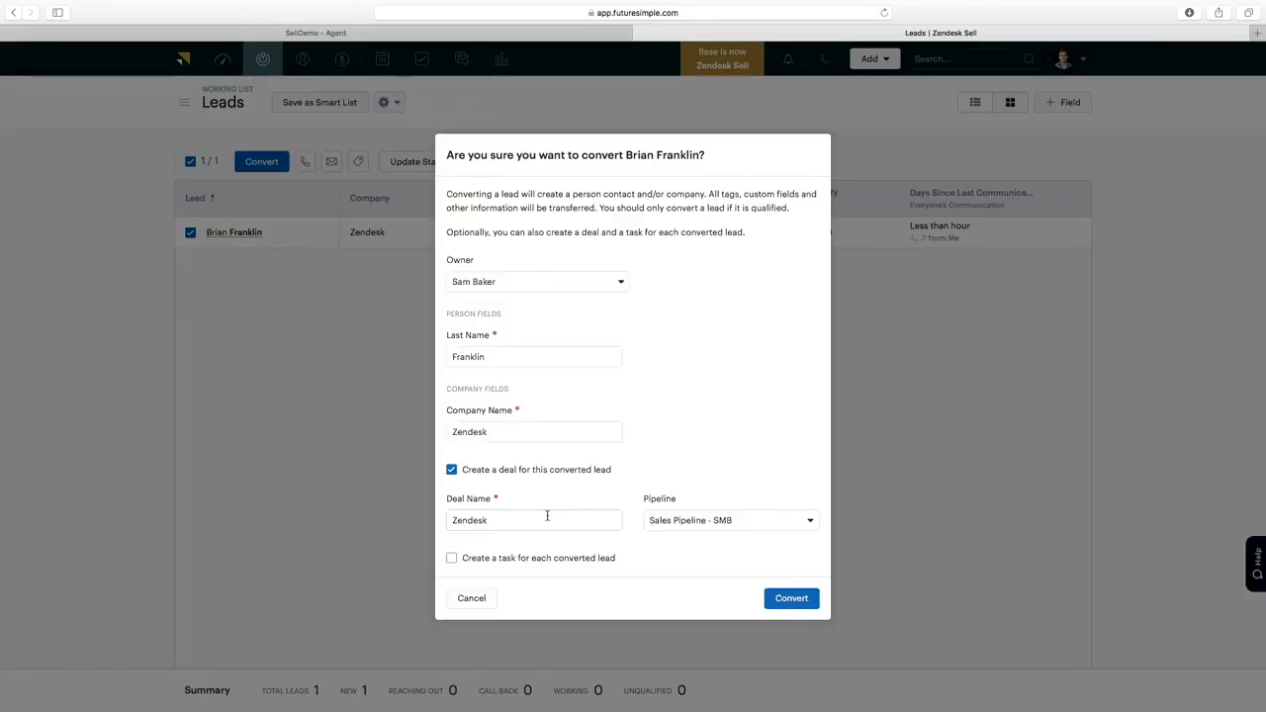
click(451, 562)
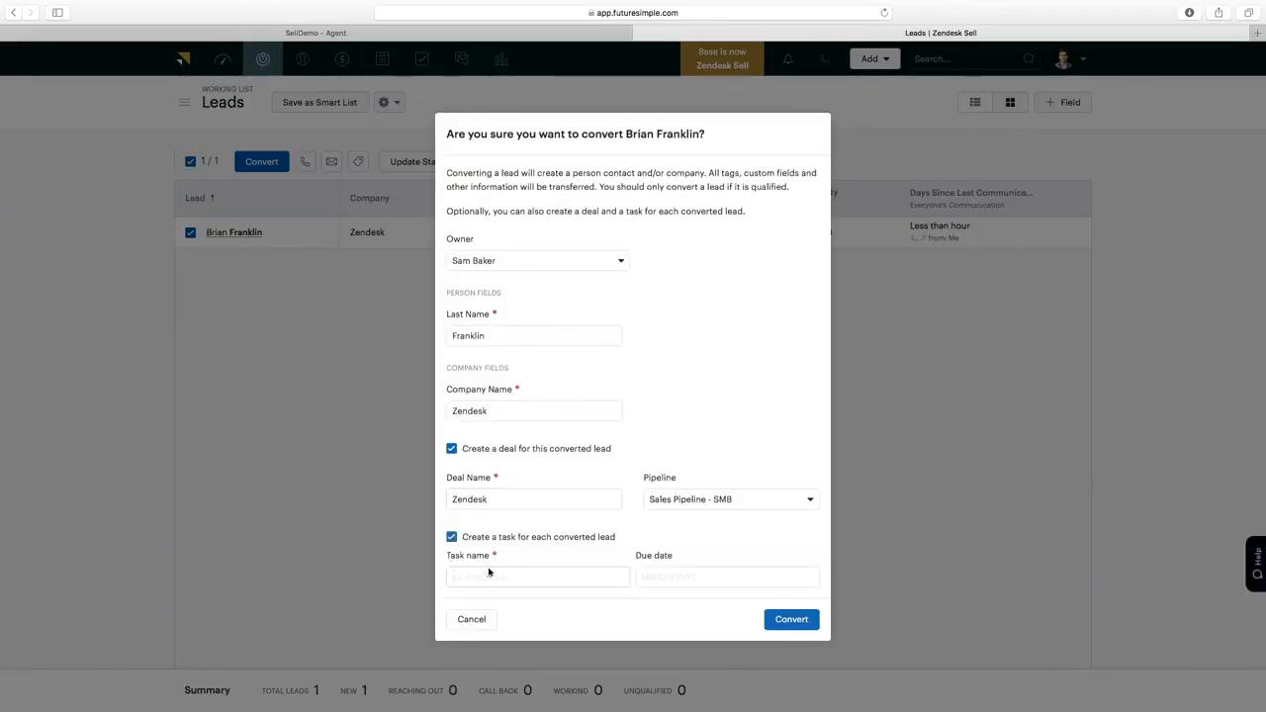
click(489, 575)
text(Follow up next week)
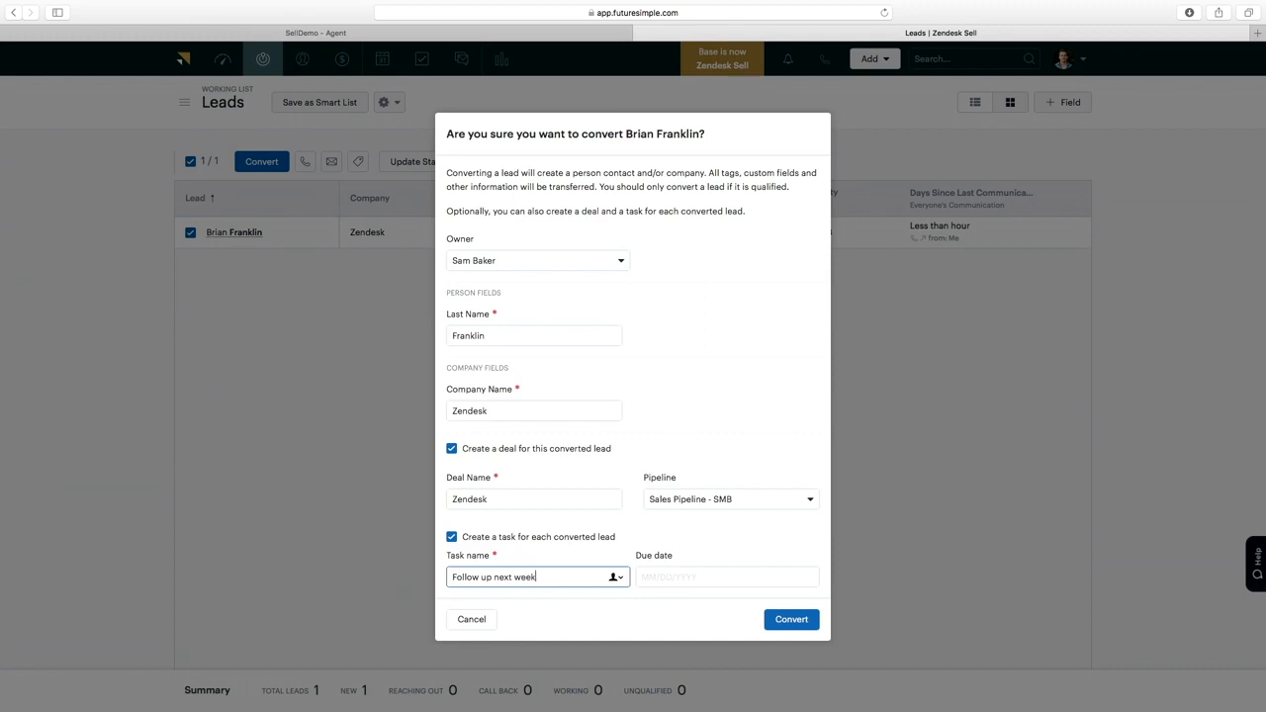
click(662, 577)
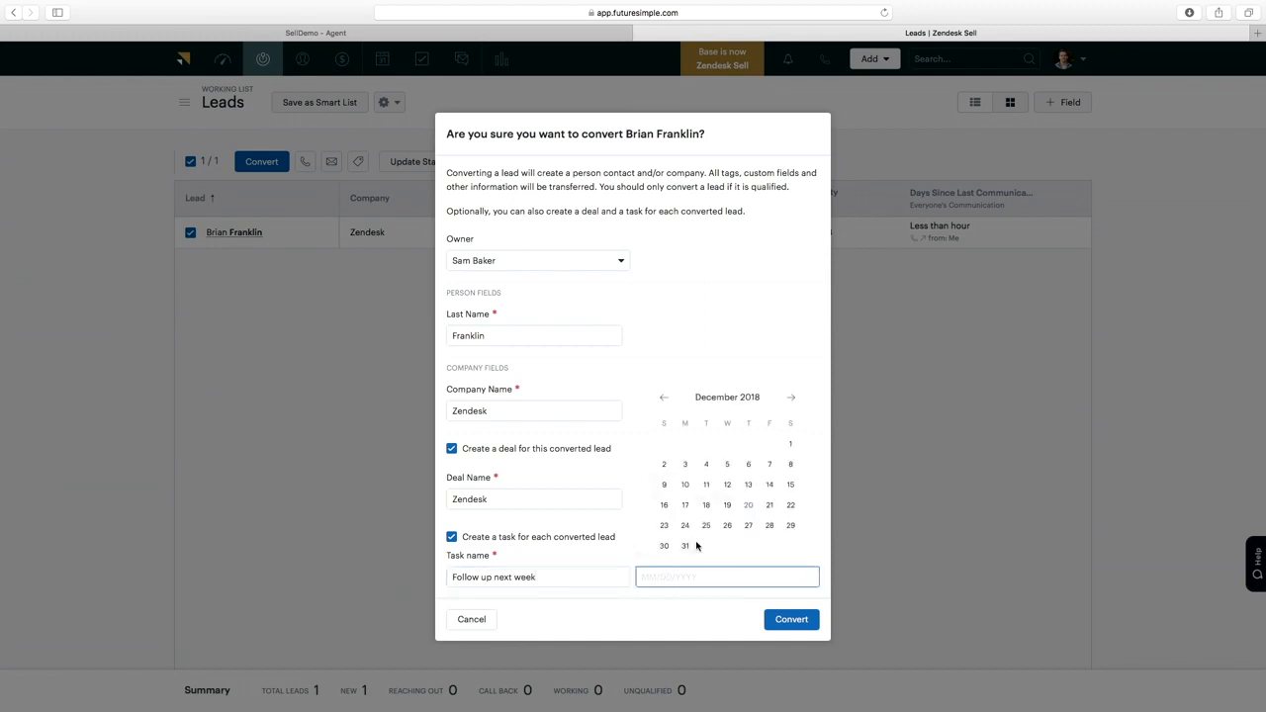
click(770, 525)
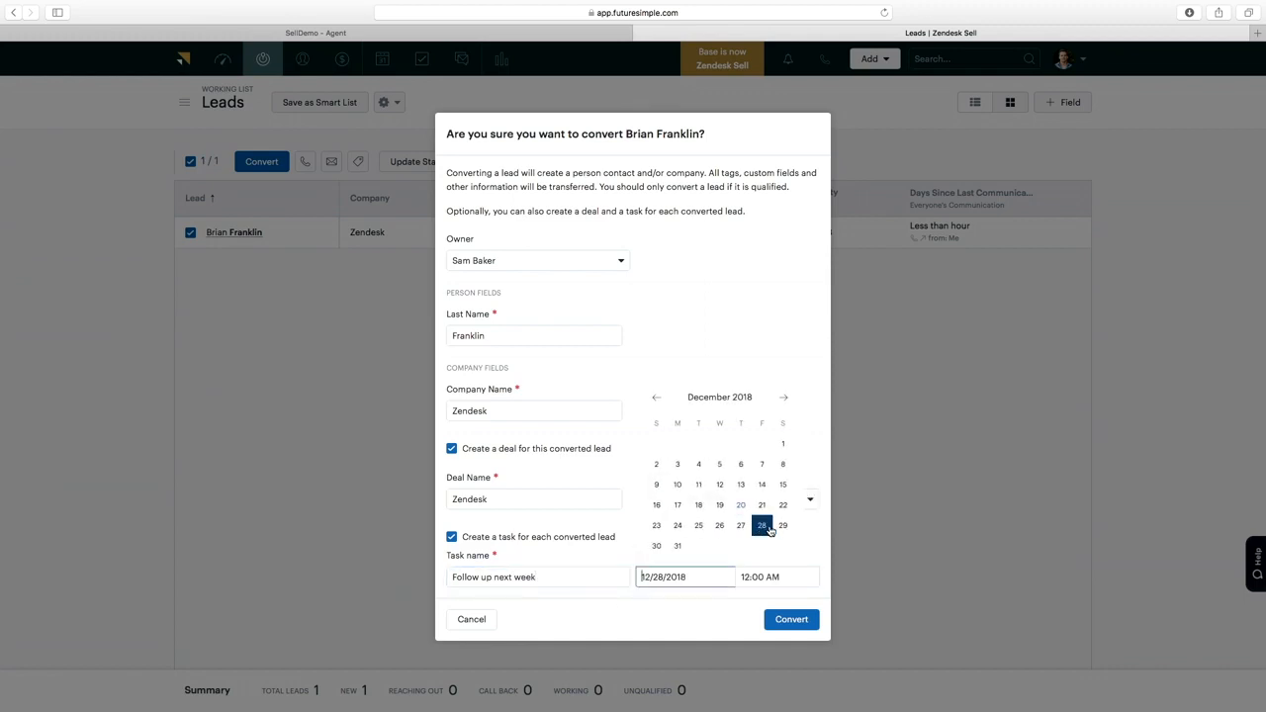
click(785, 624)
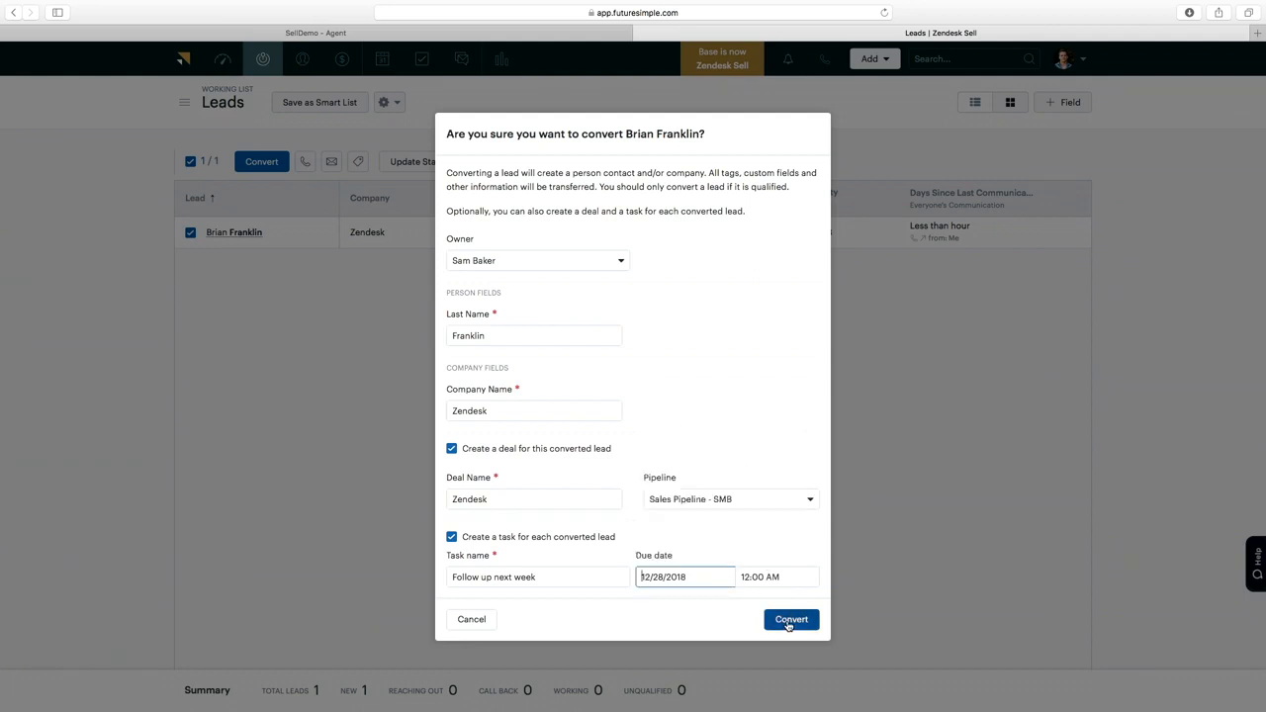
click(786, 625)
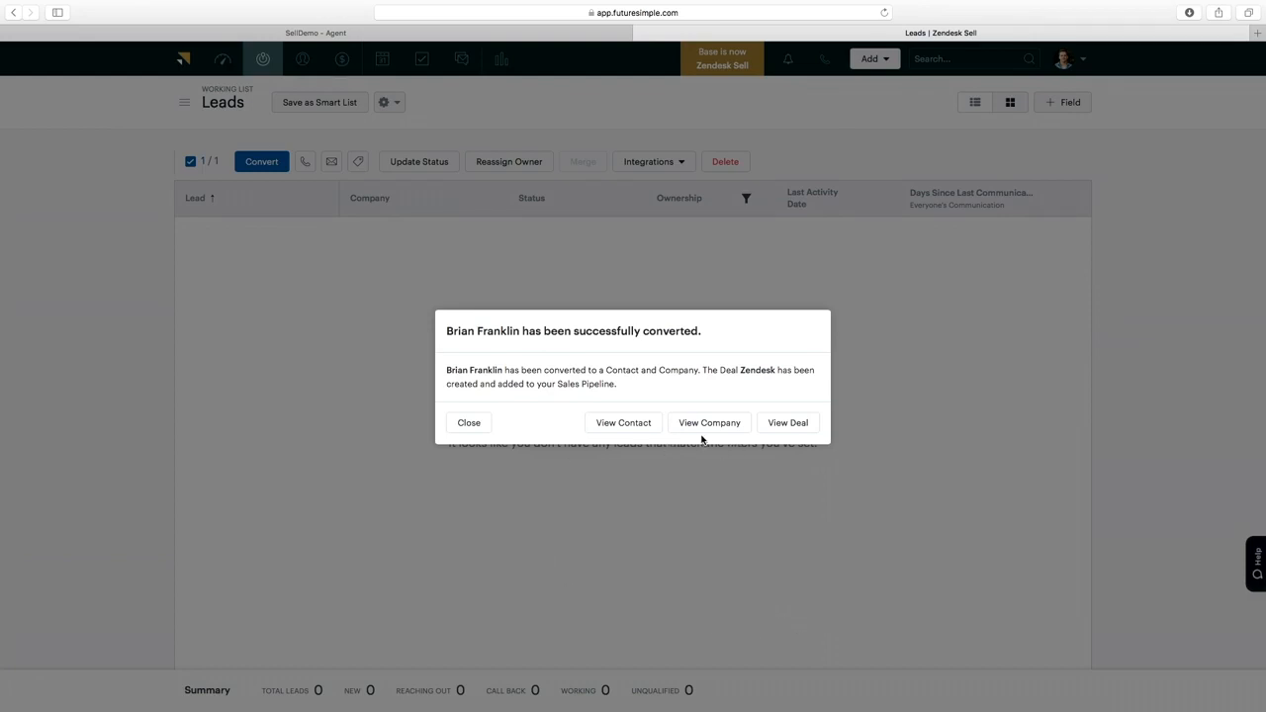
click(469, 422)
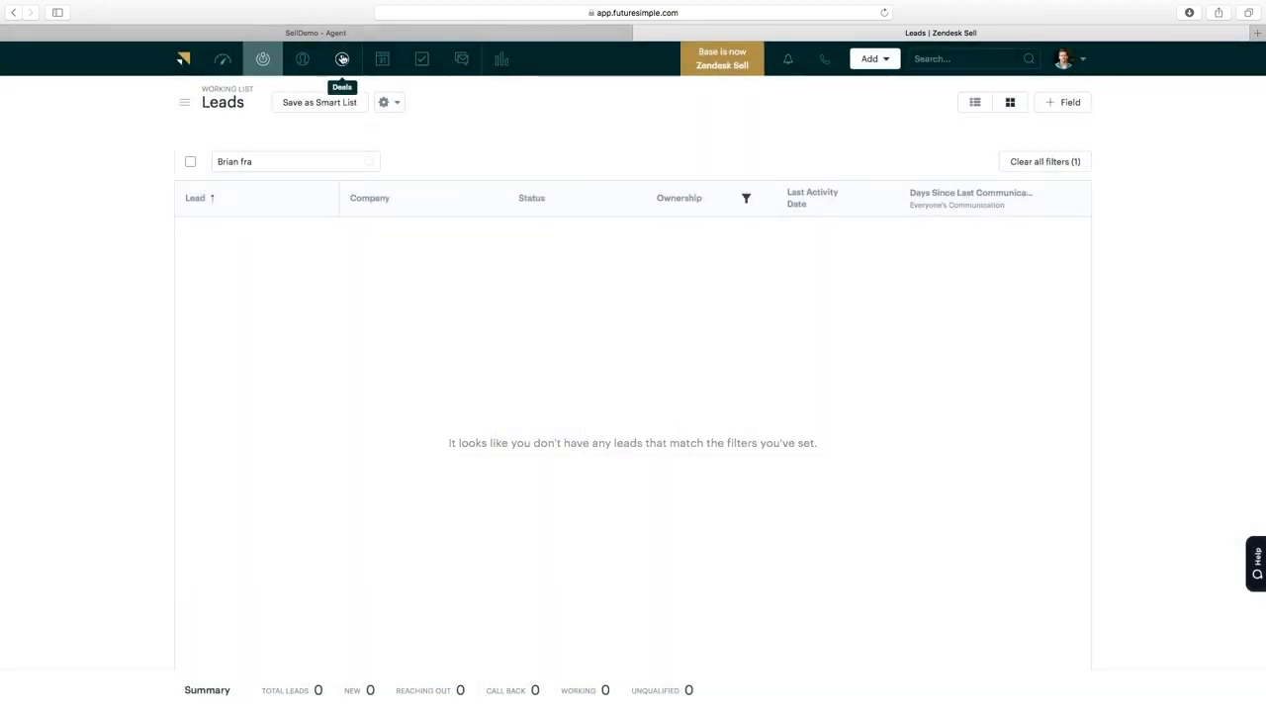
- Open the Zendesk deal from the Incoming stage and review its activity, associated contacts and related sections
click(341, 60)
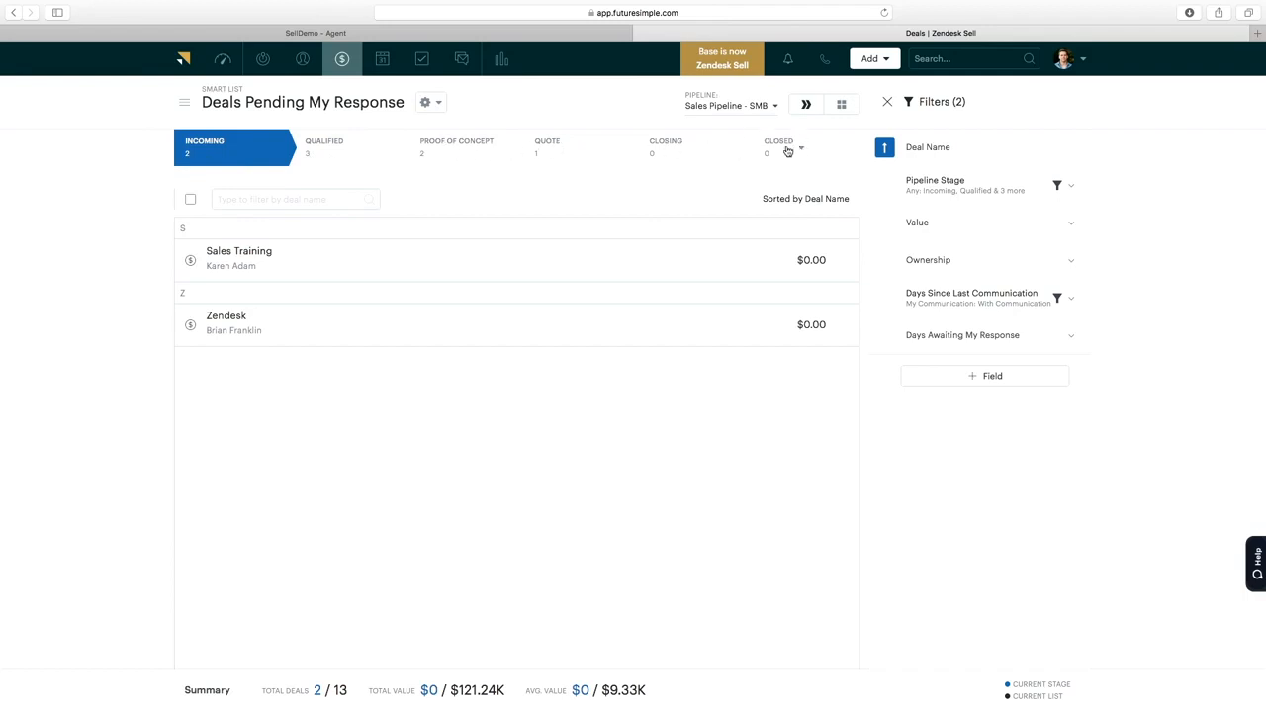
click(226, 316)
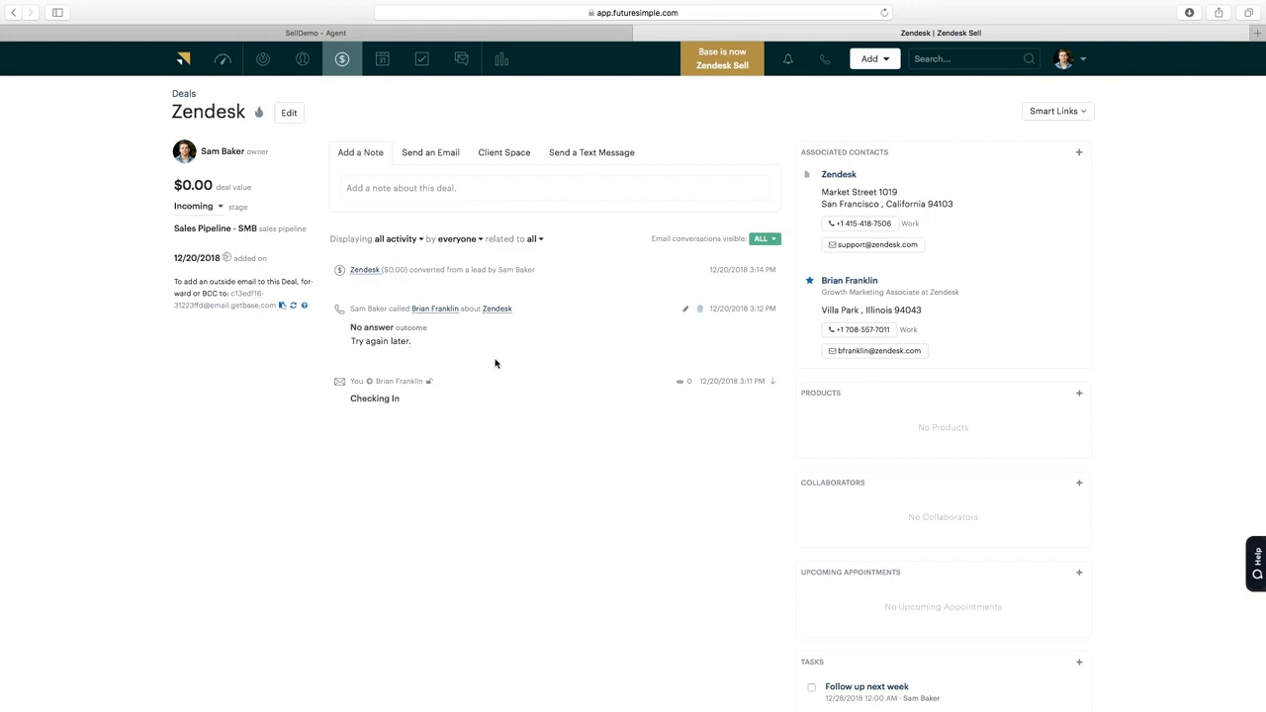
scroll(495, 363, down, 2)
scroll(478, 352, up, 2)
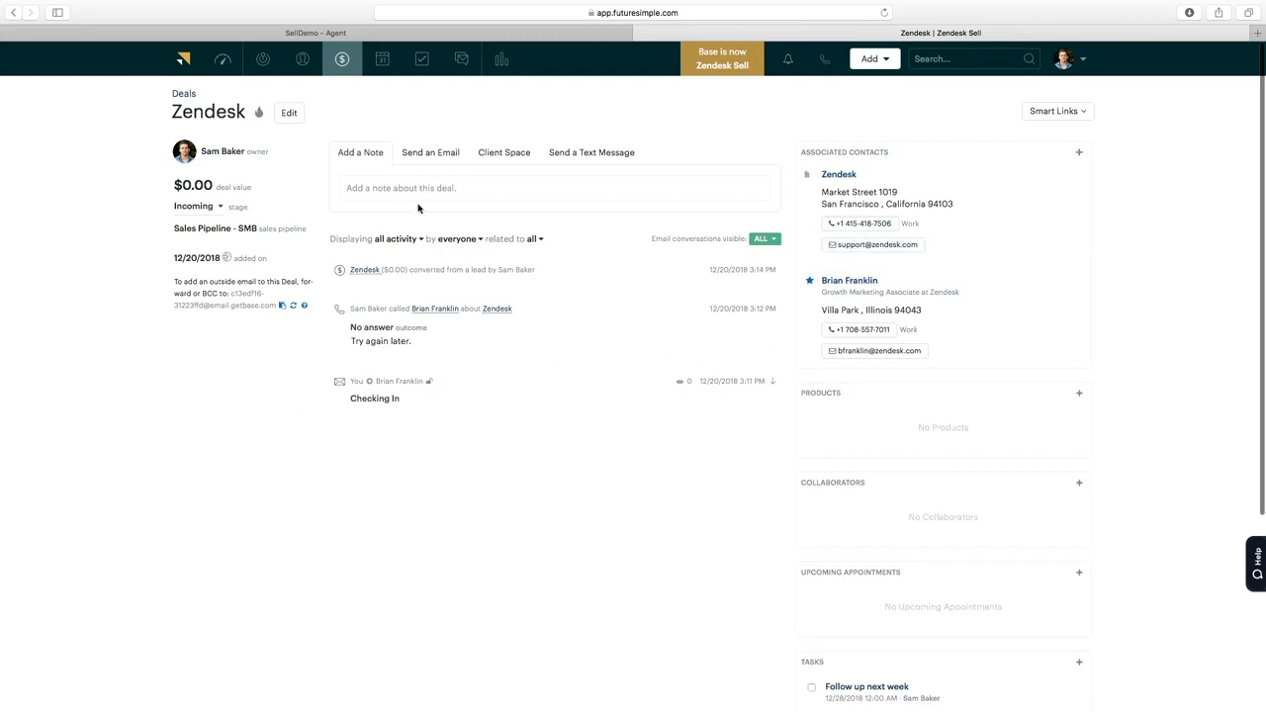
scroll(474, 257, down, 5)
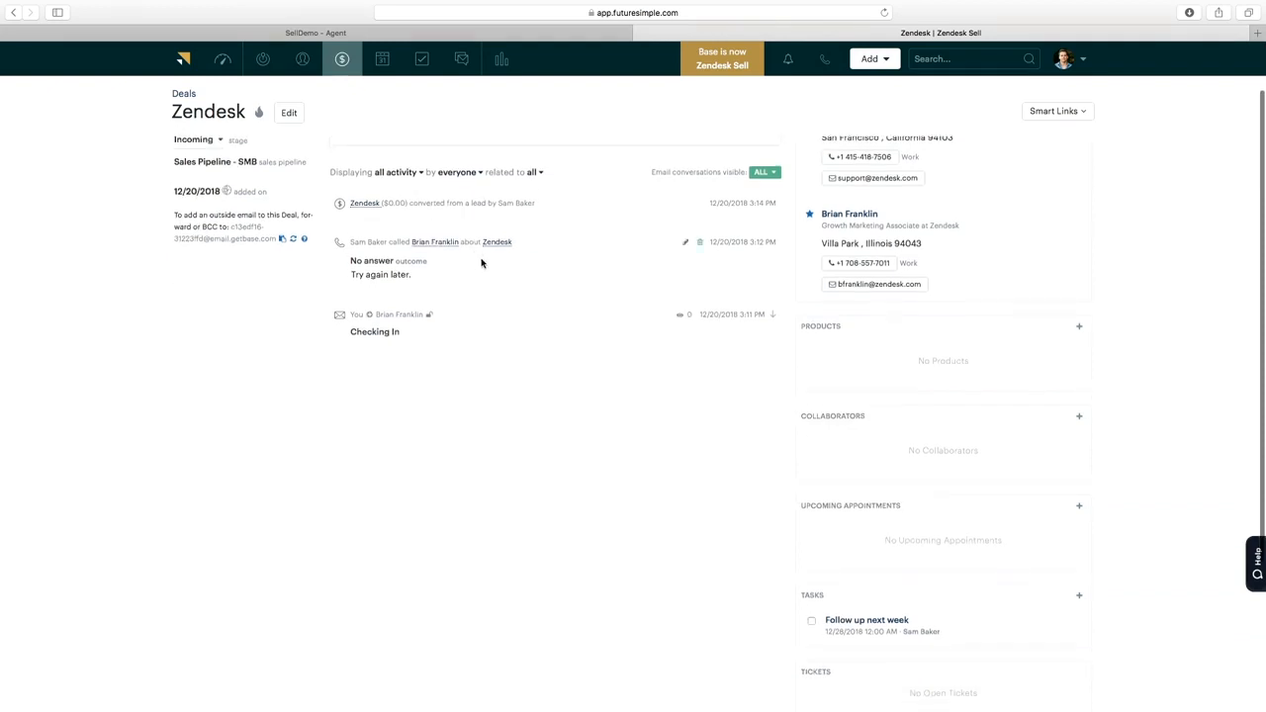
scroll(490, 272, down, 2)
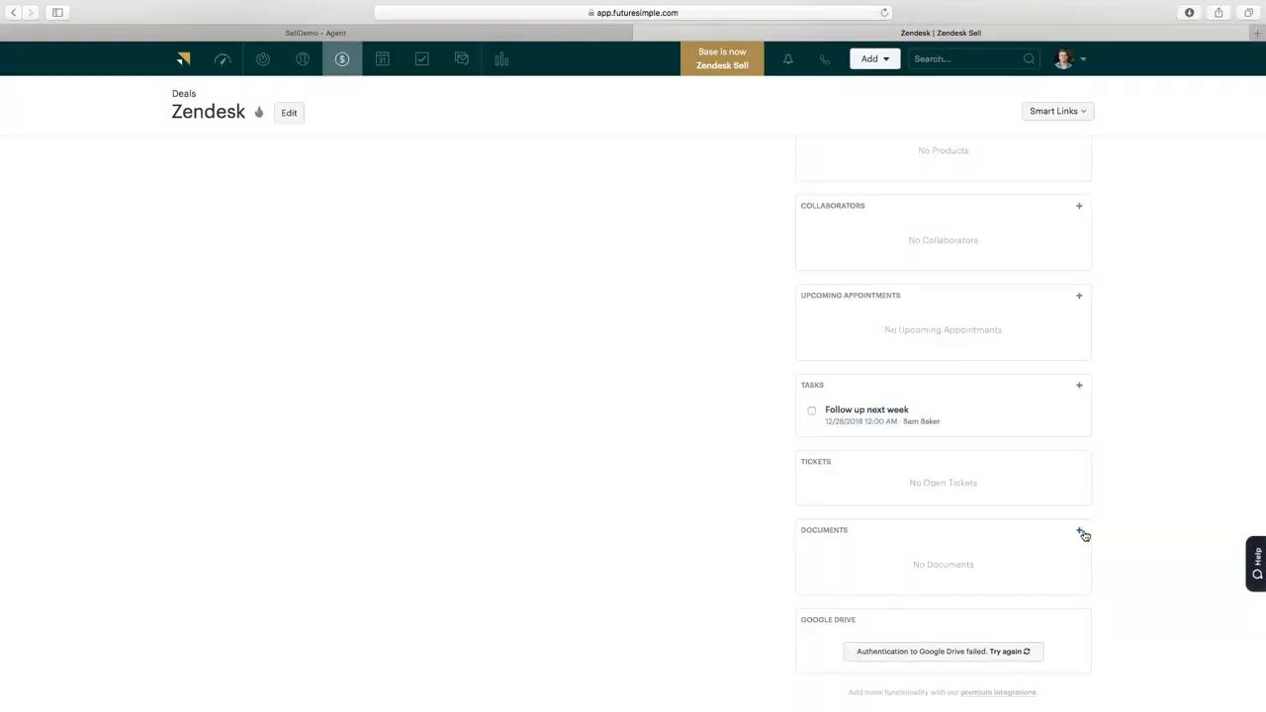
- Upload New Project.png from the Downloads folder to the deal's documents
click(1080, 531)
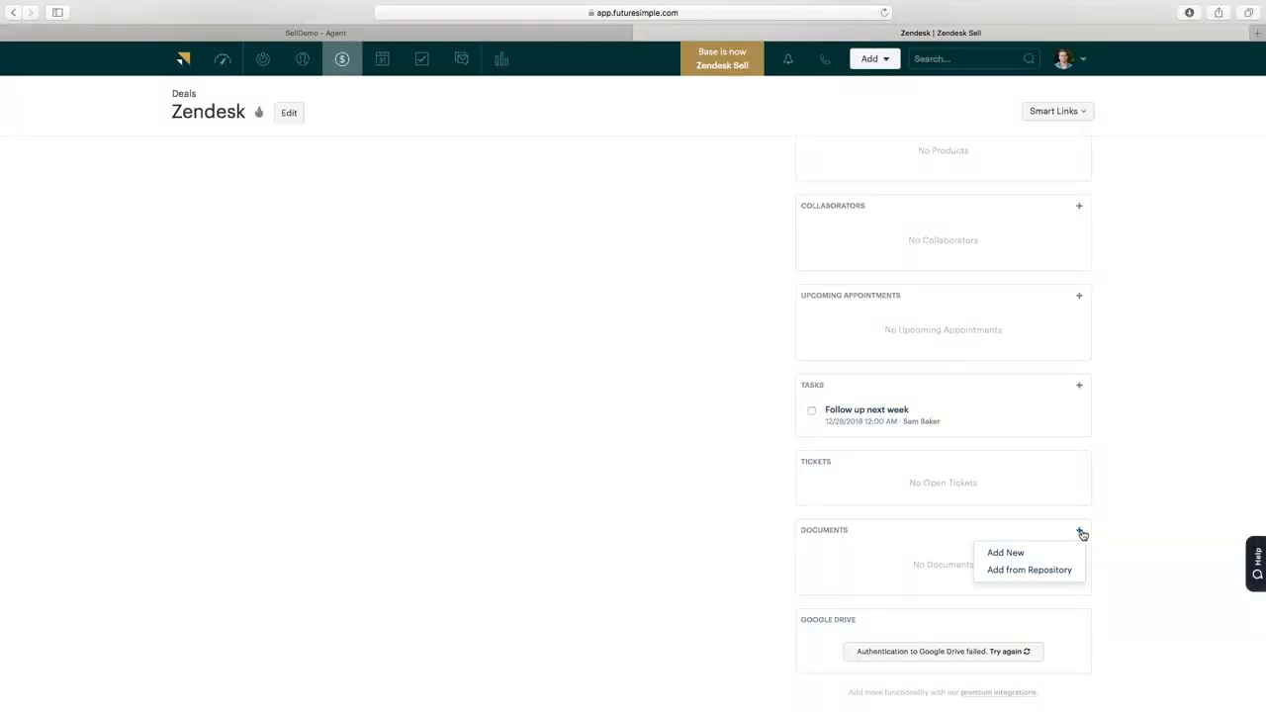
click(1006, 554)
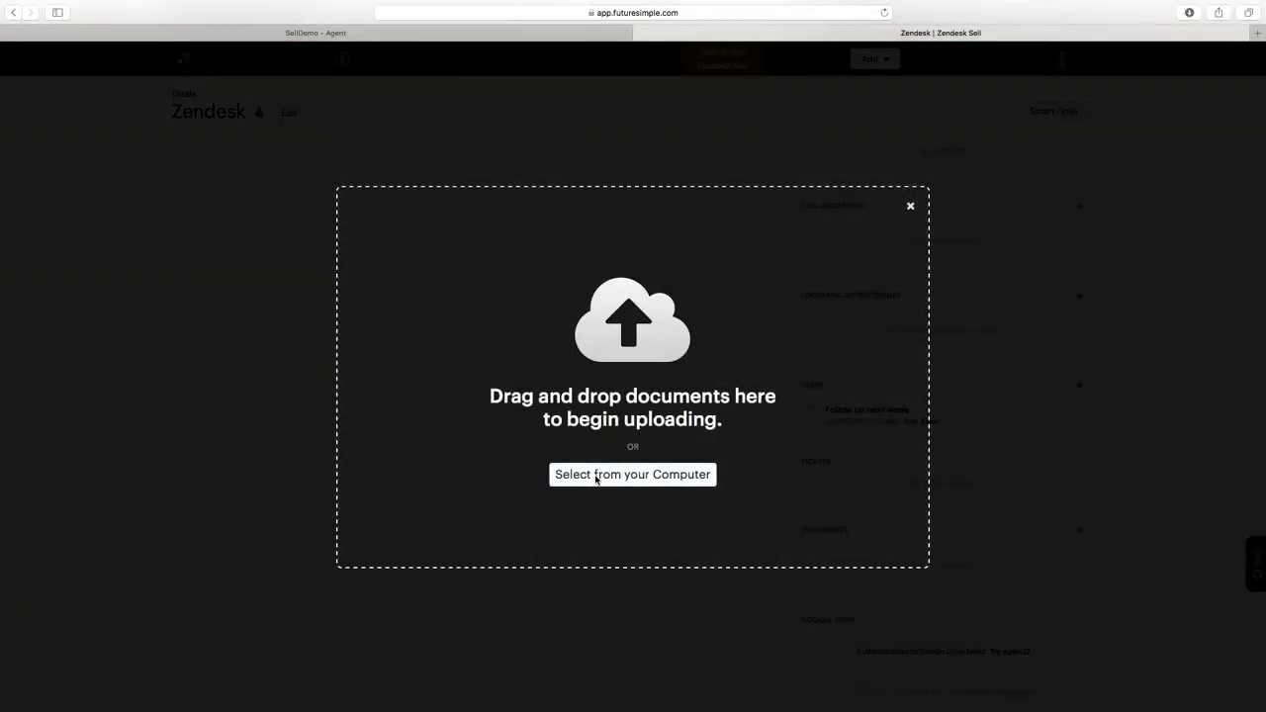
click(597, 475)
click(542, 75)
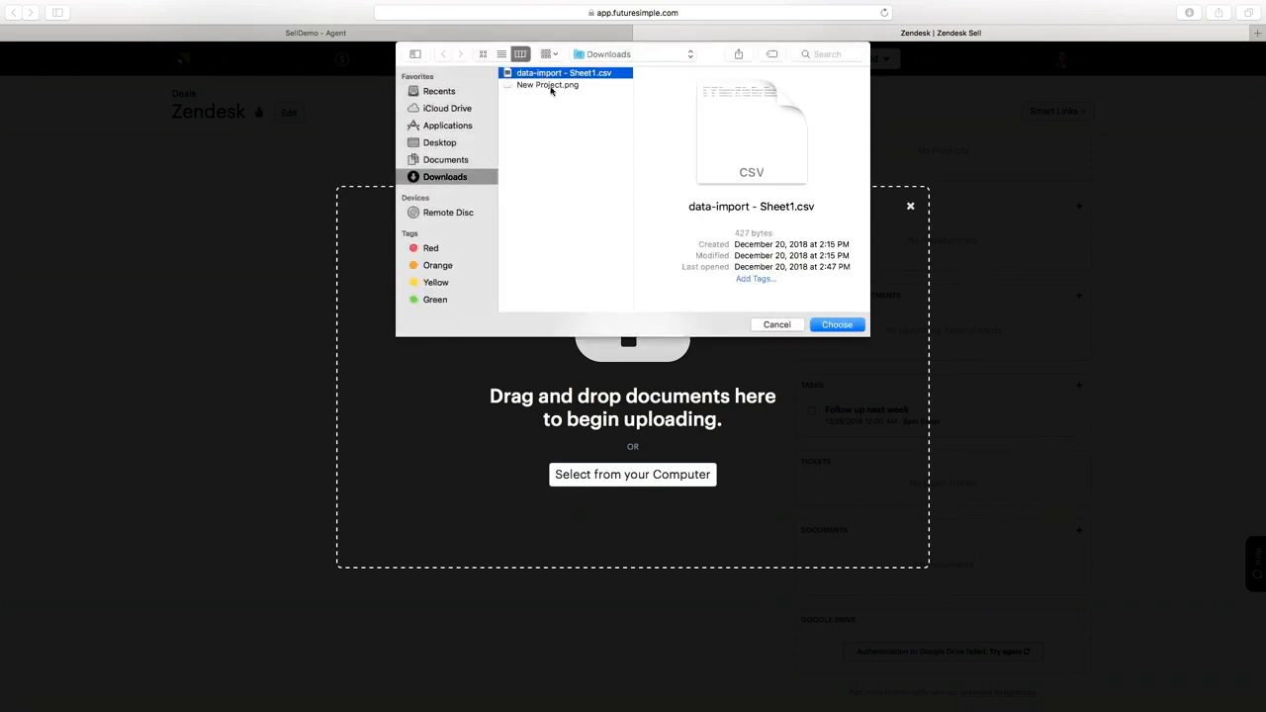
click(542, 86)
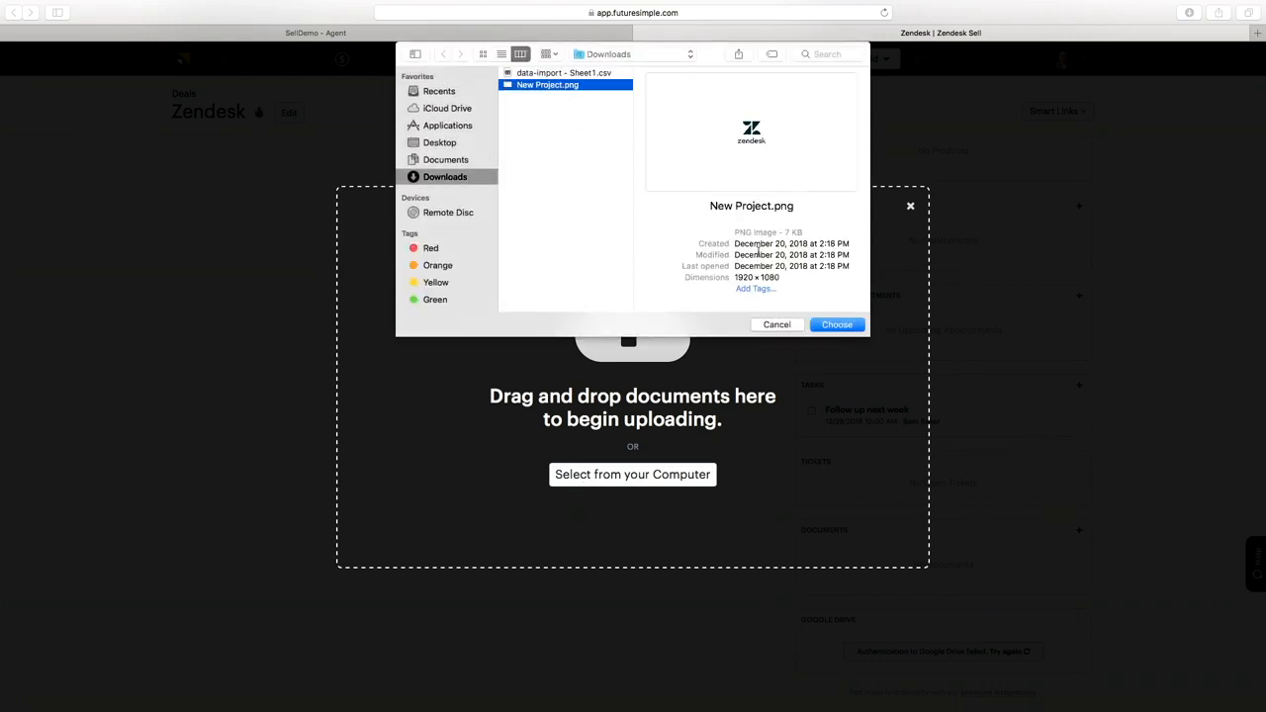
click(837, 326)
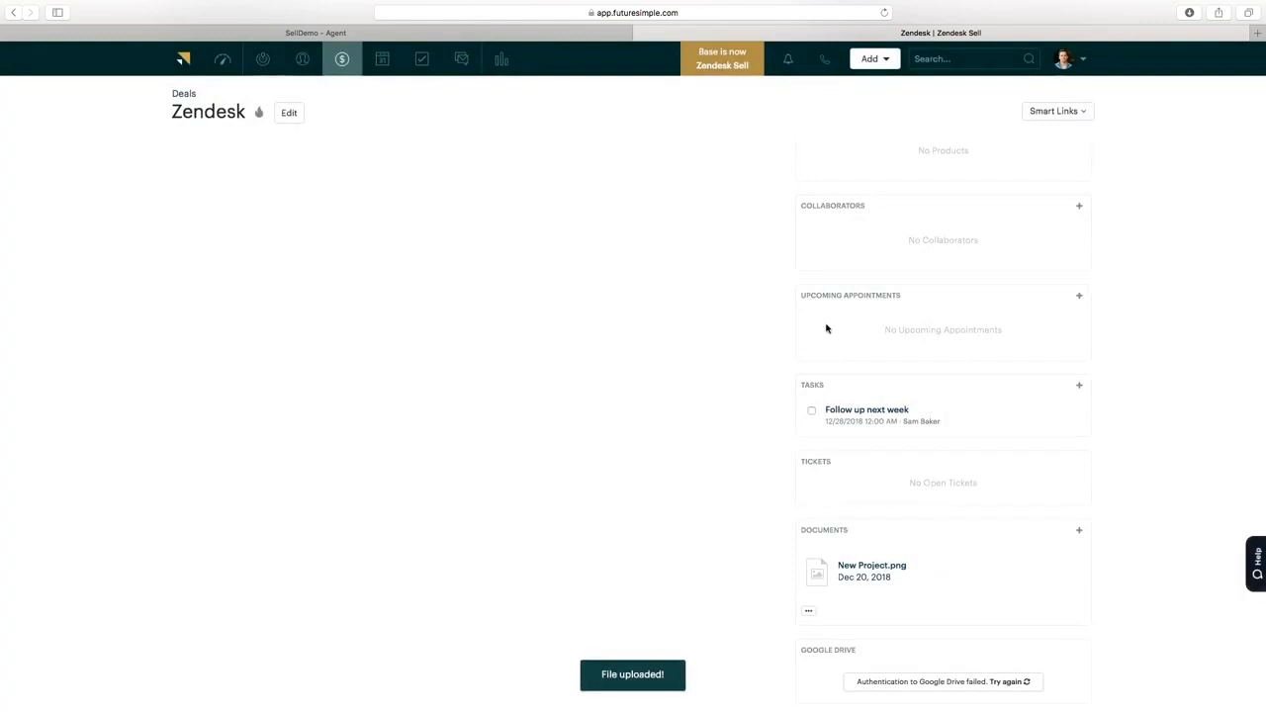
scroll(525, 303, up, 2)
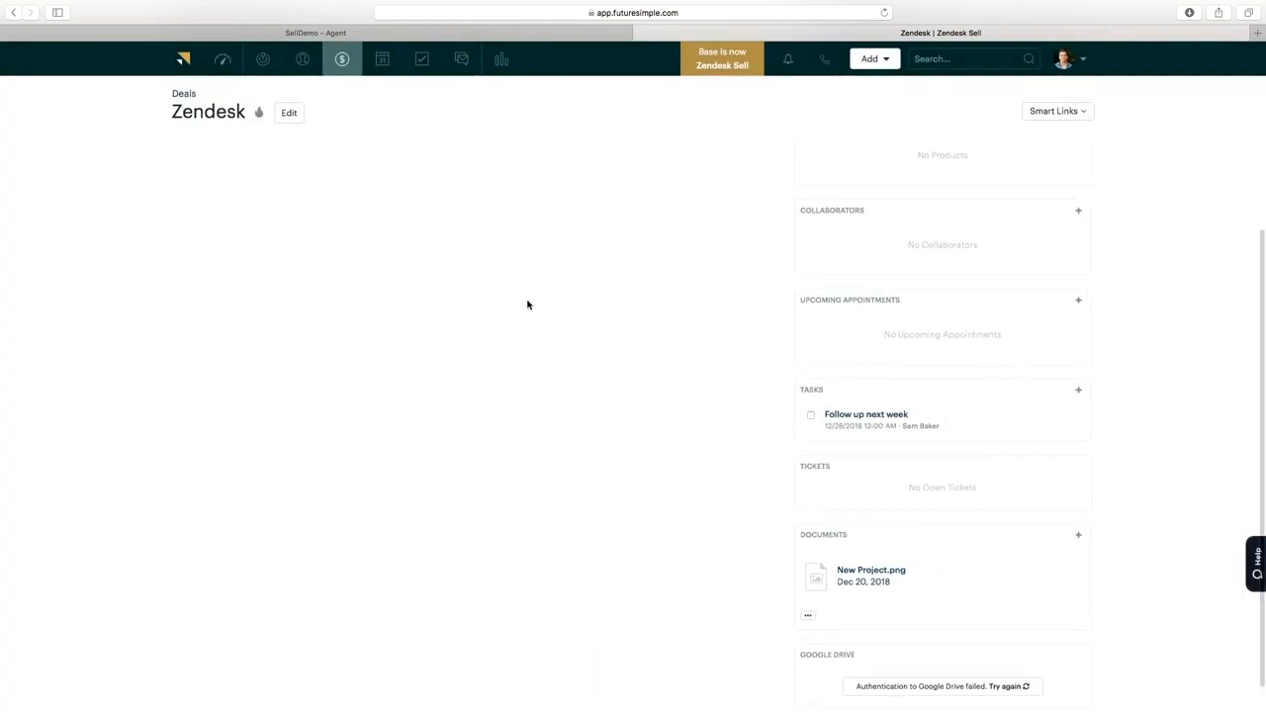
mouse_move(877, 570)
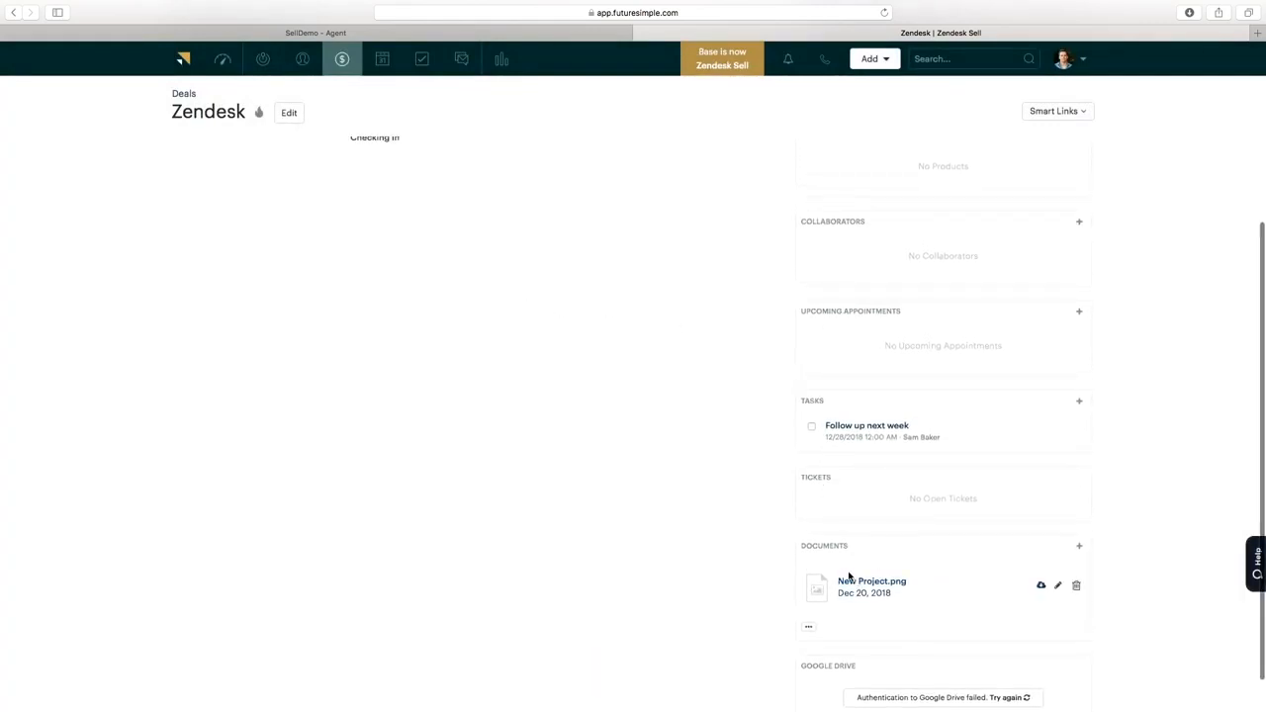
scroll(689, 565, up, 5)
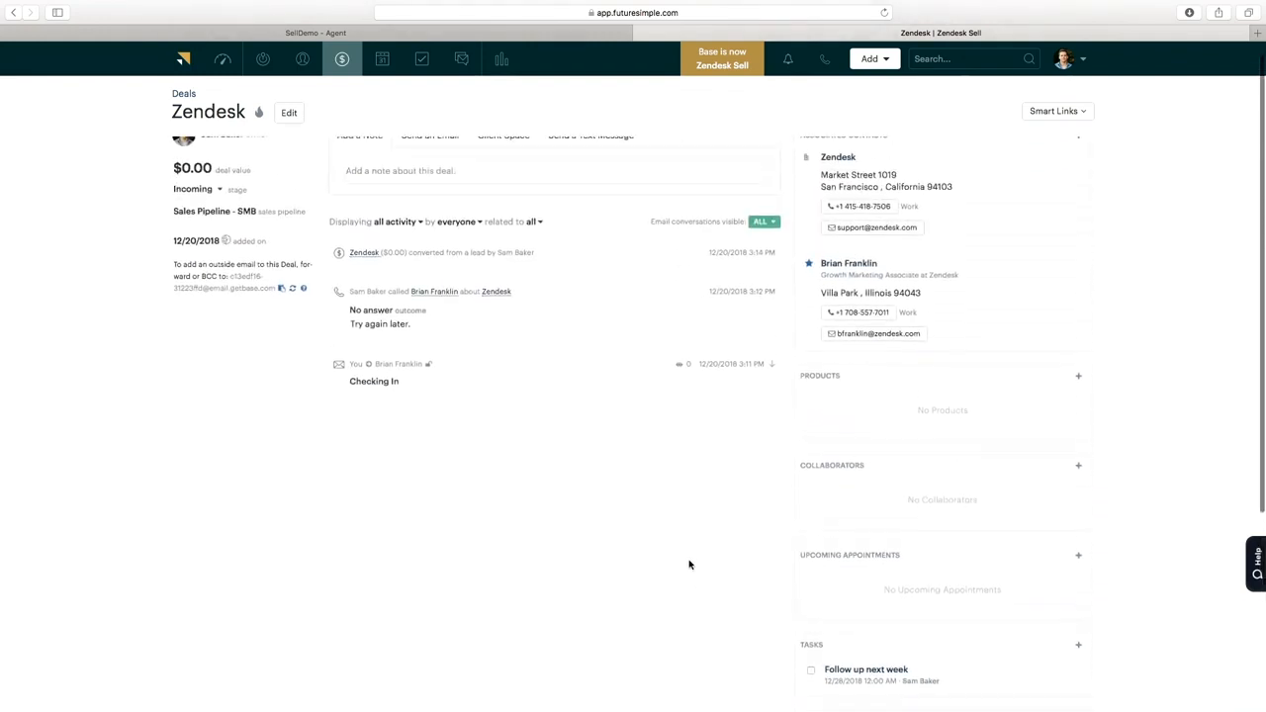
scroll(604, 543, down, 5)
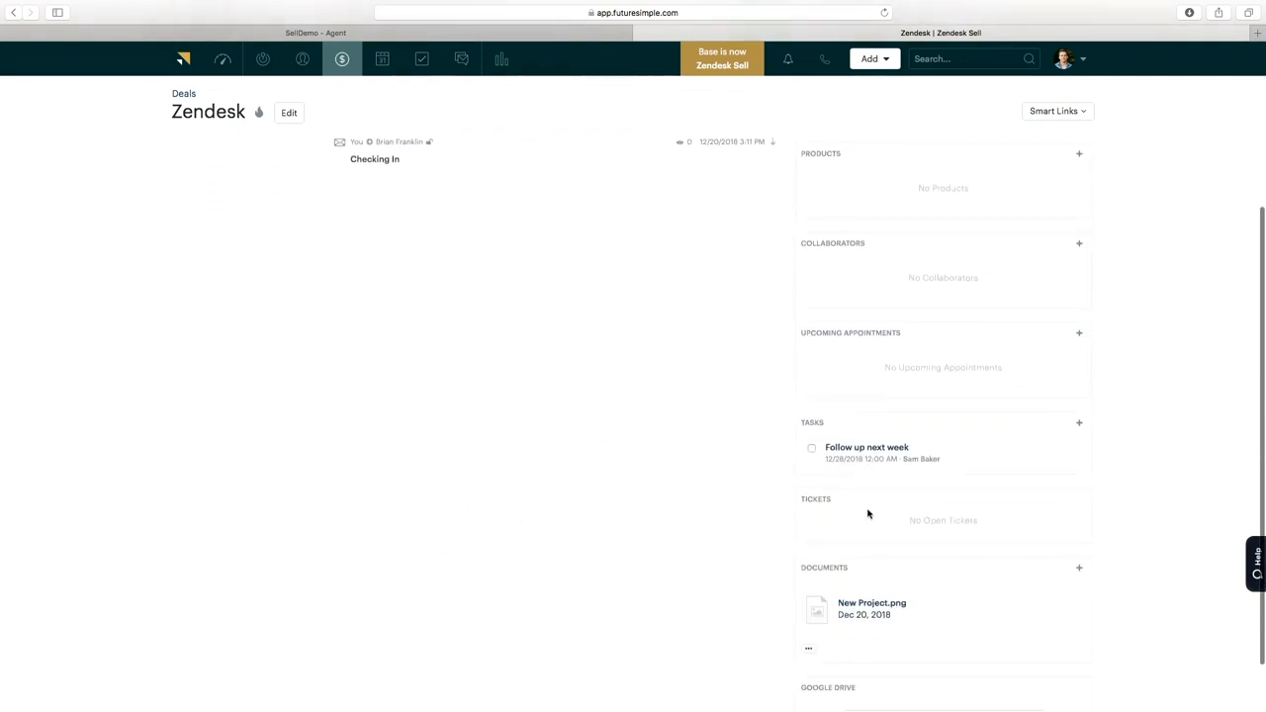
scroll(444, 495, up, 5)
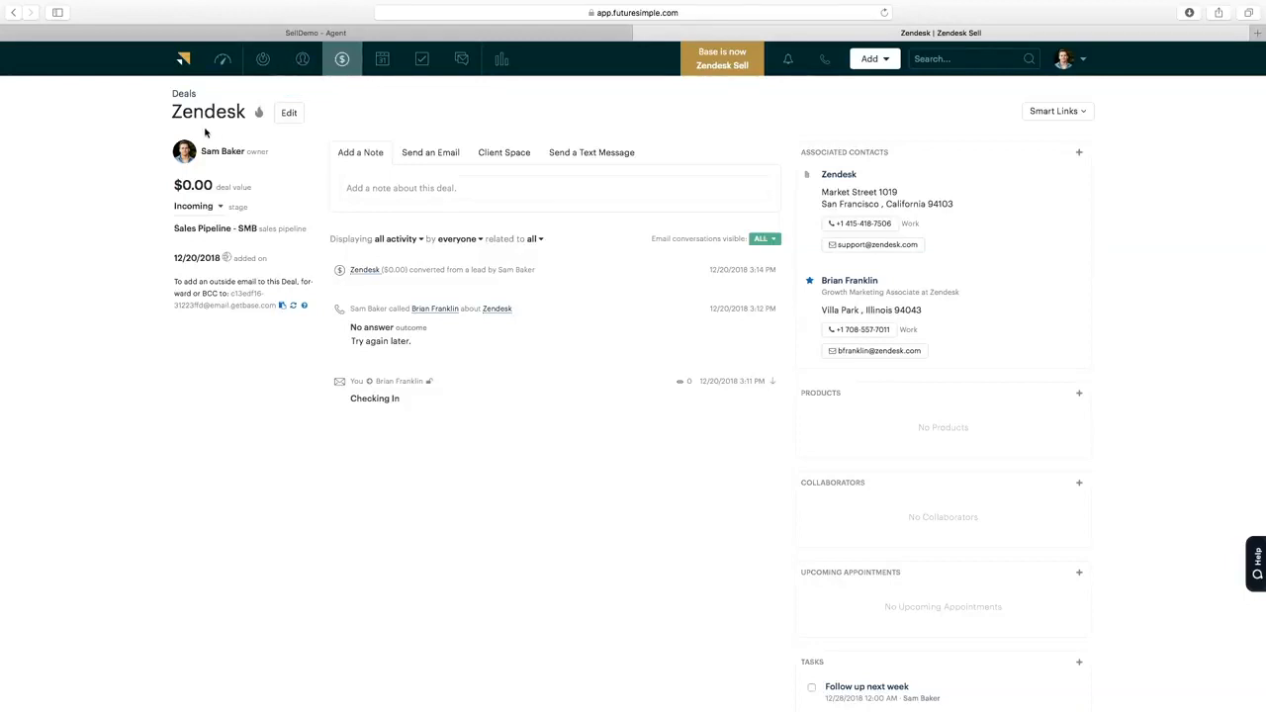
- Switch to Zendesk Support, open the ticket "How do I access my account?" and open its requester's contact record in Zendesk Sell
click(321, 34)
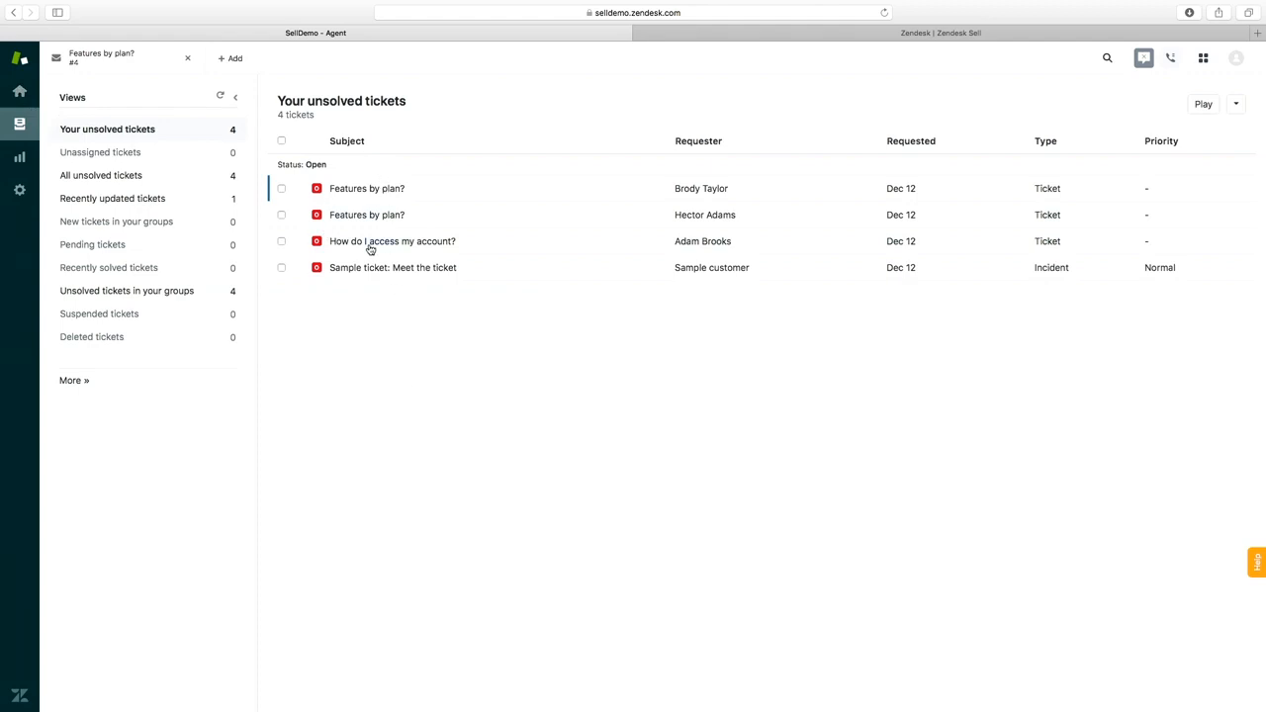
mouse_move(371, 246)
click(411, 245)
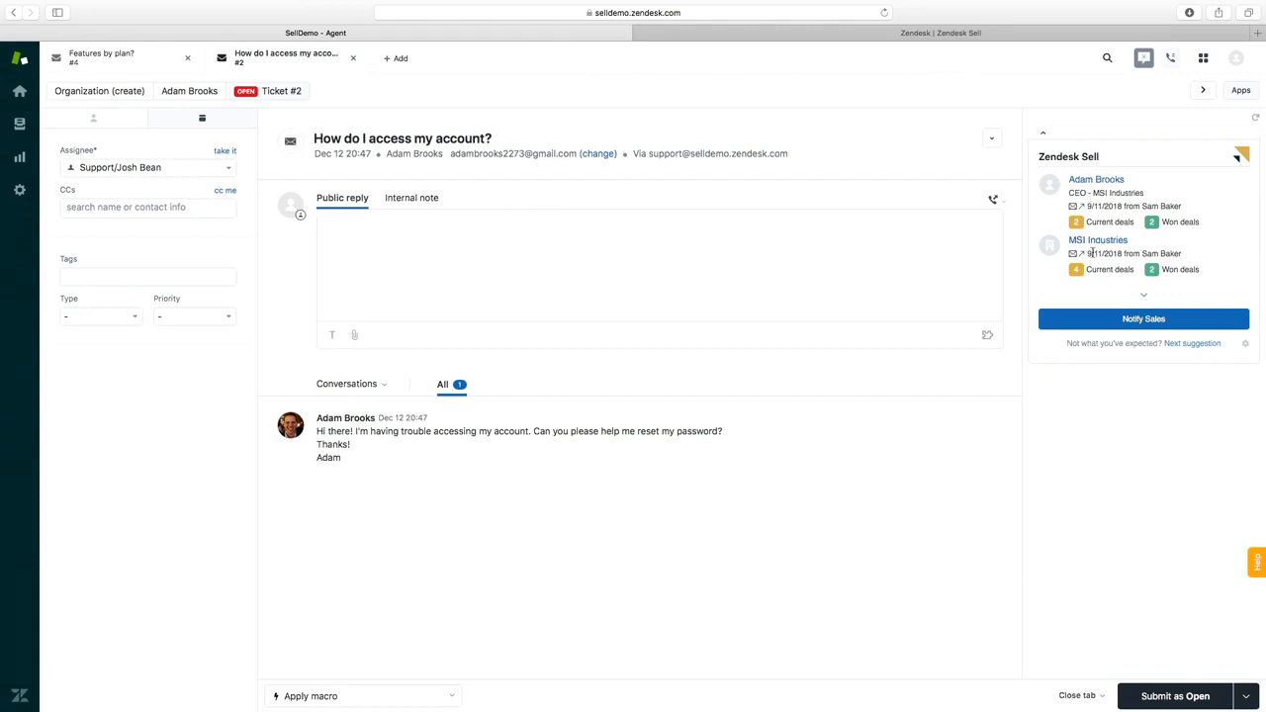
click(1092, 185)
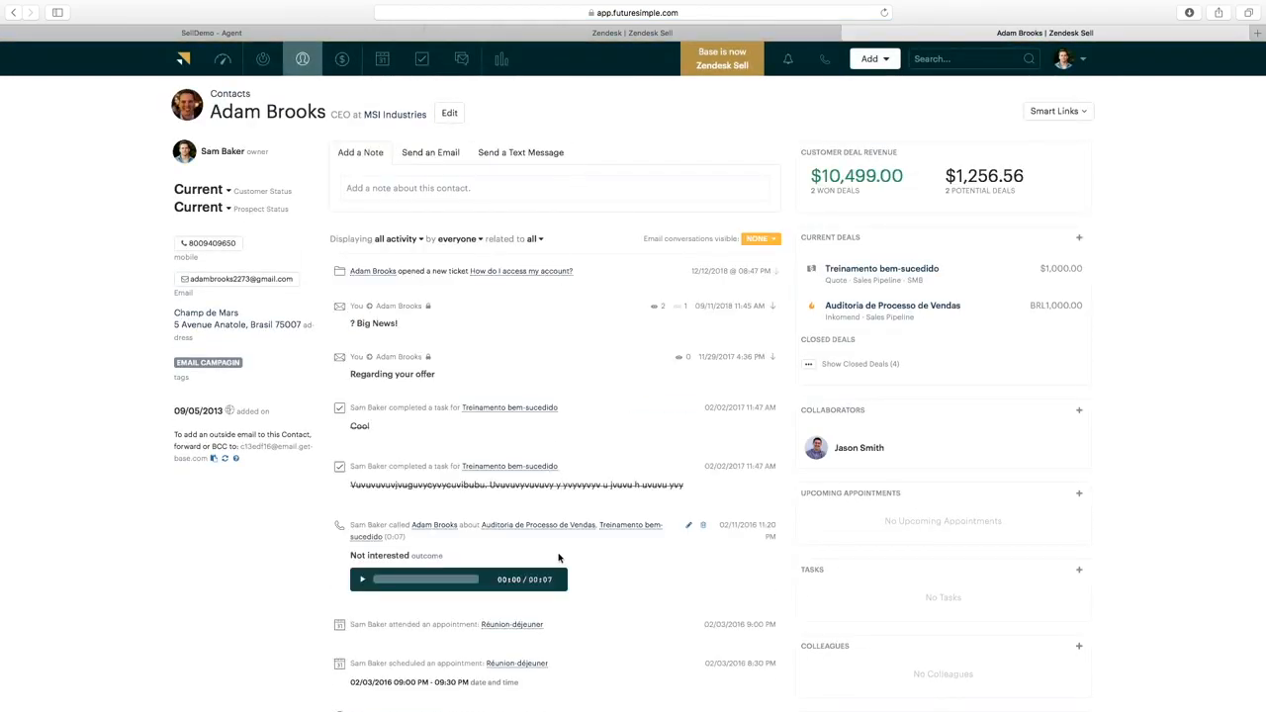
- View the details of the contact's open ticket "How do I access my account?" and close them
scroll(578, 543, down, 7)
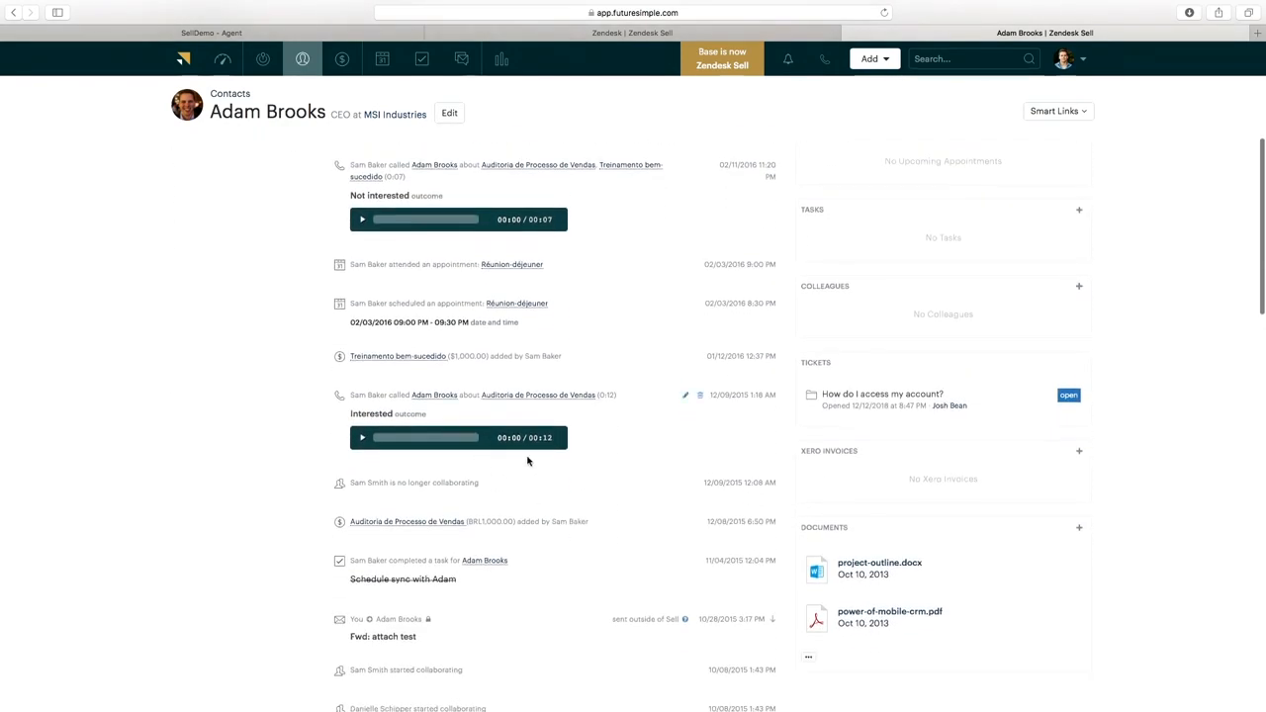
click(986, 407)
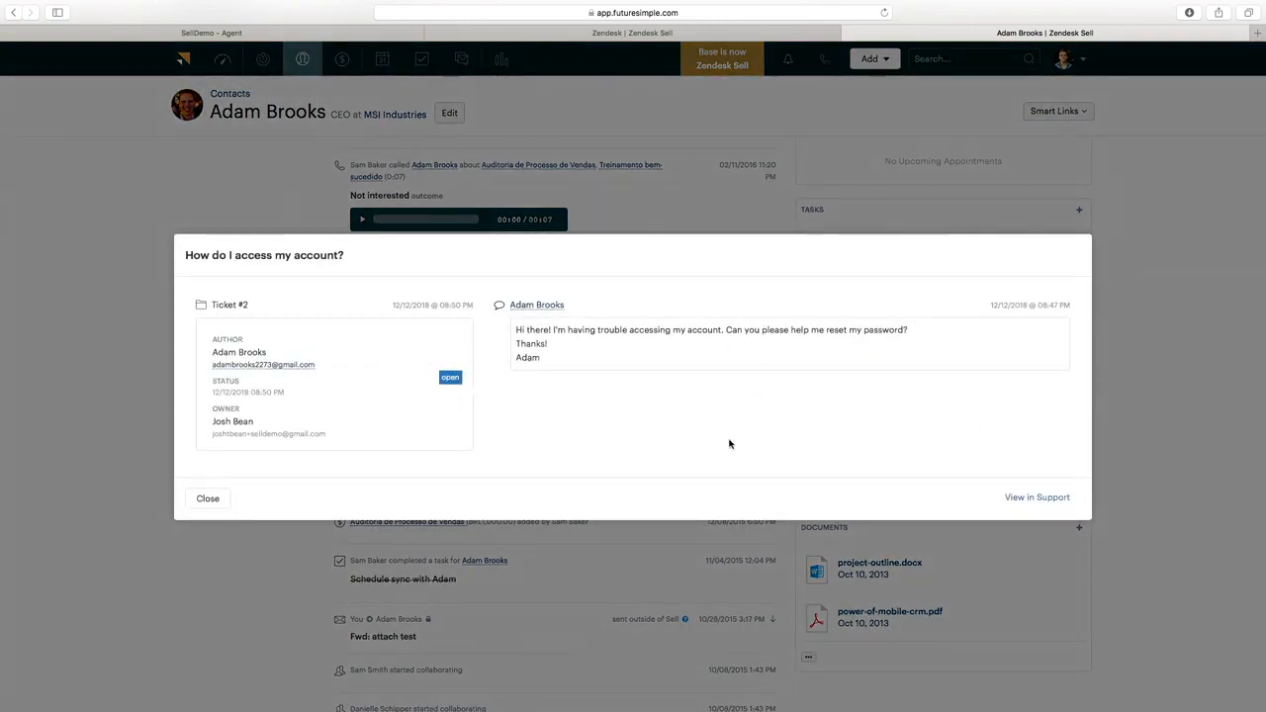
click(209, 500)
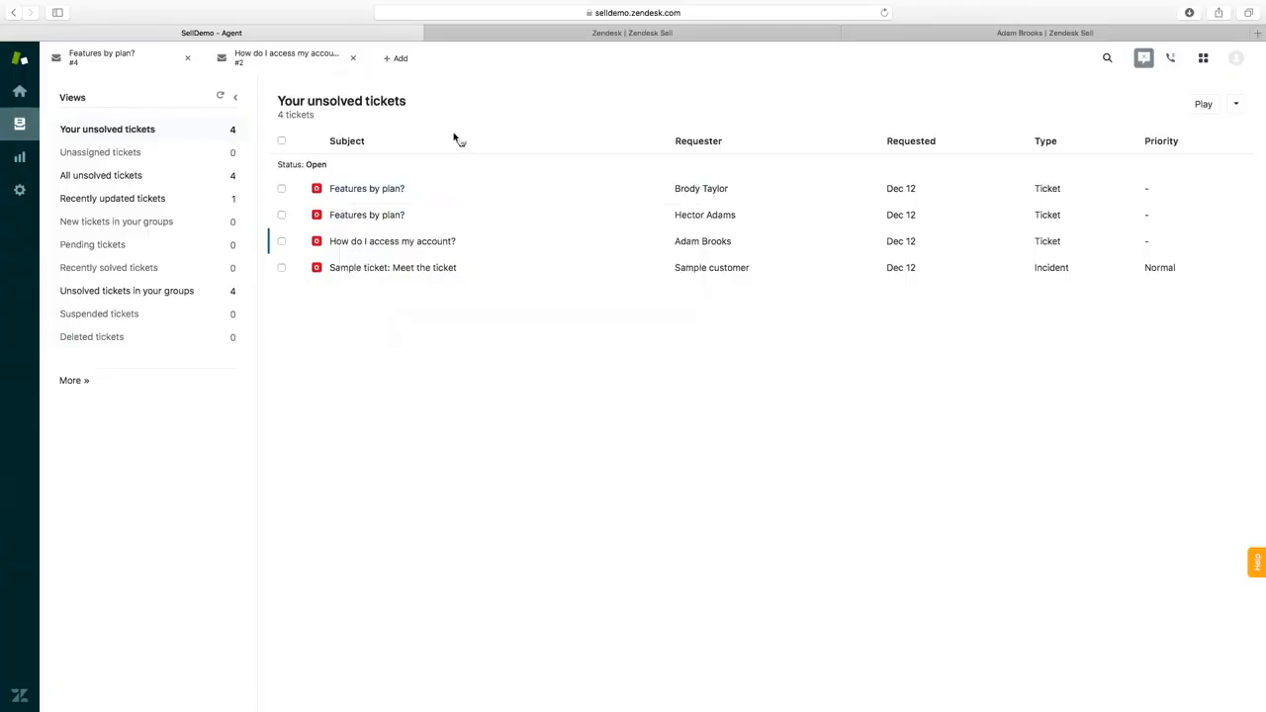
- Switch to Zendesk Support and notify sales about the "Features by plan?" ticket #4 with the note "Looks like someone interested in buying!"
click(366, 188)
scroll(450, 277, down, 1)
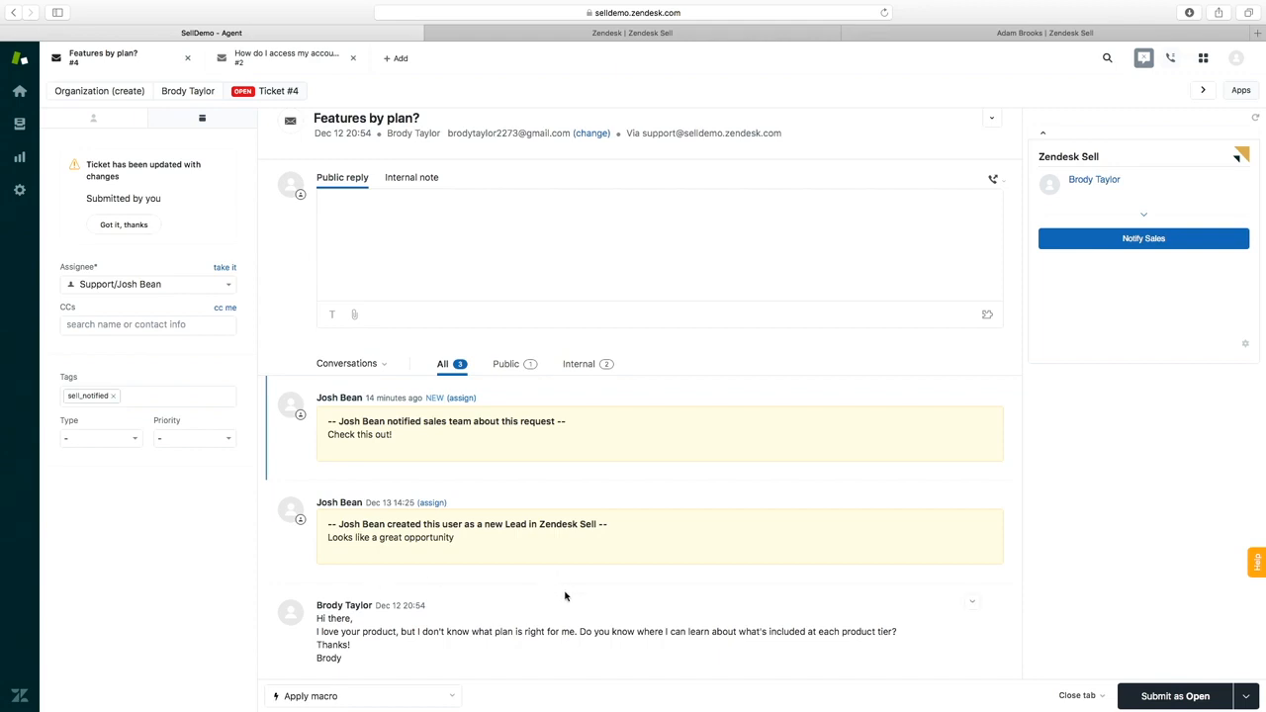
click(1143, 240)
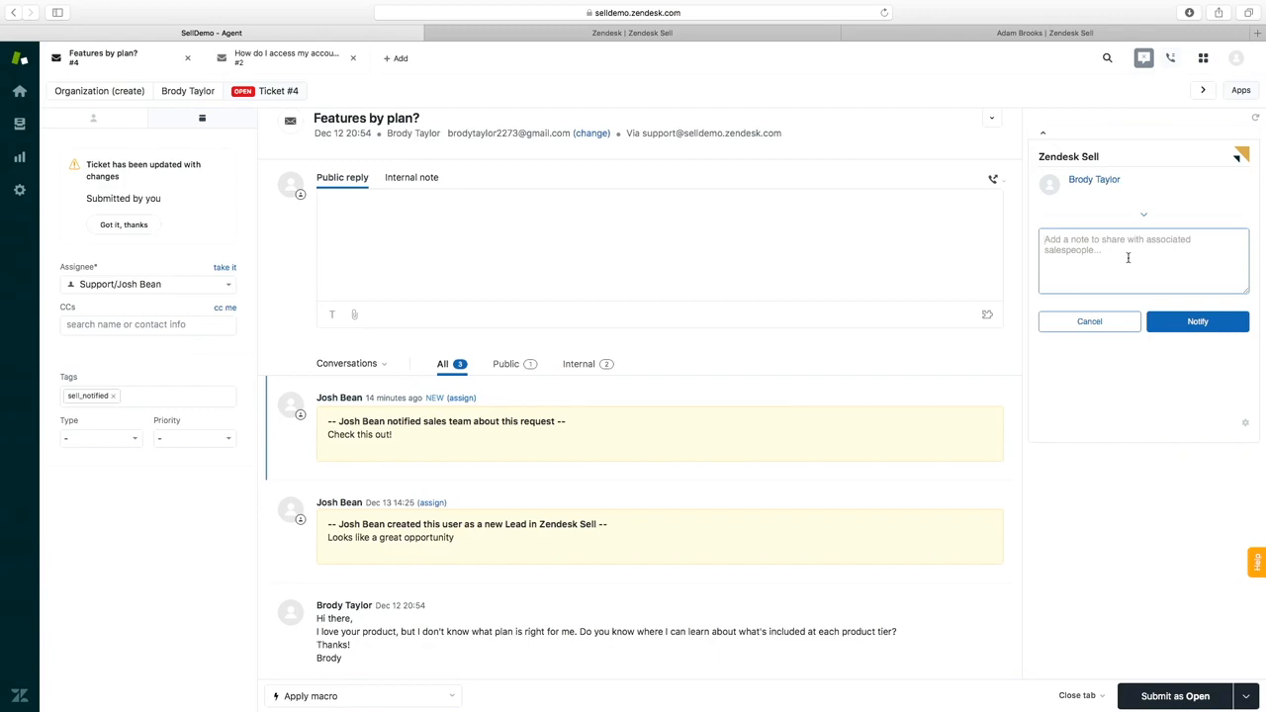
text(L)
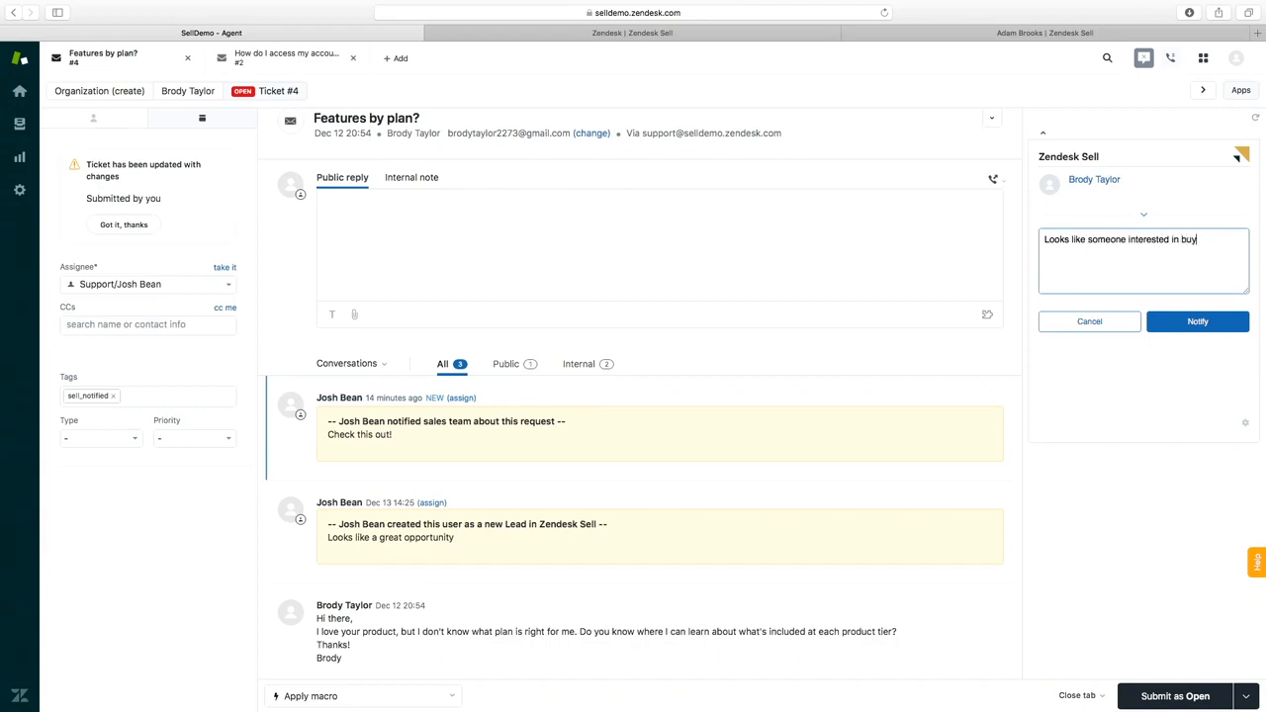
click(1197, 324)
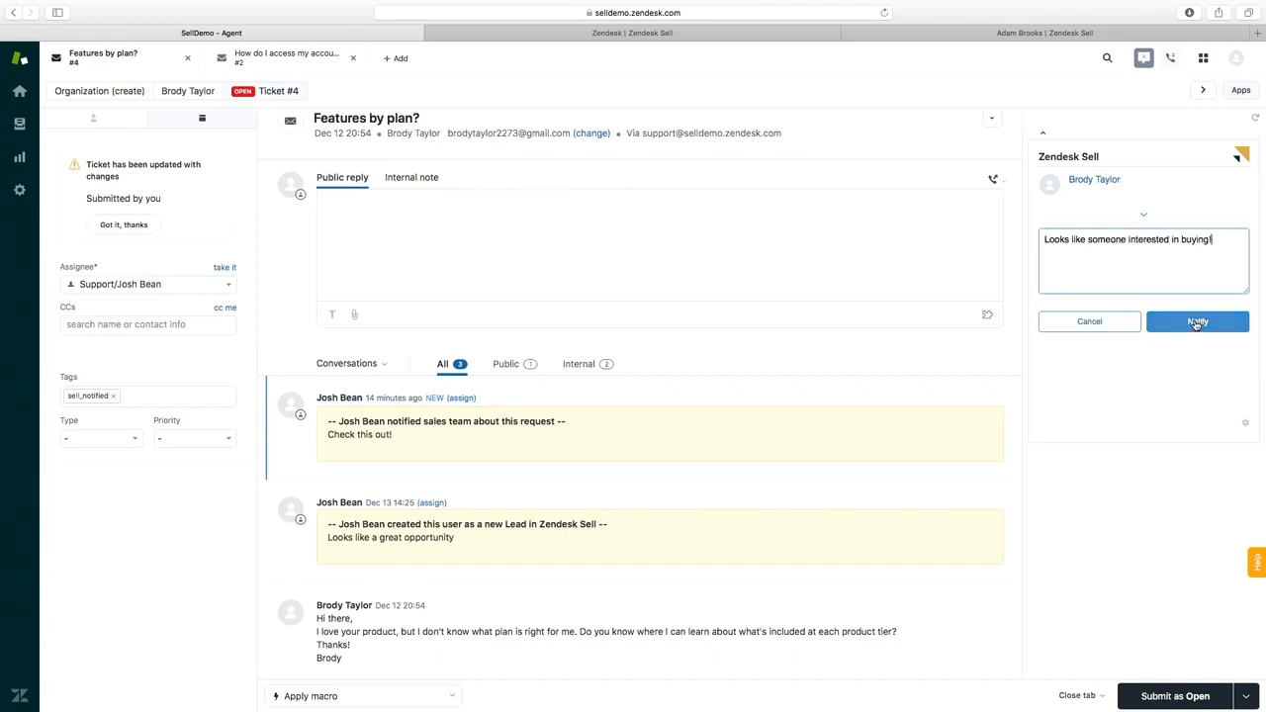